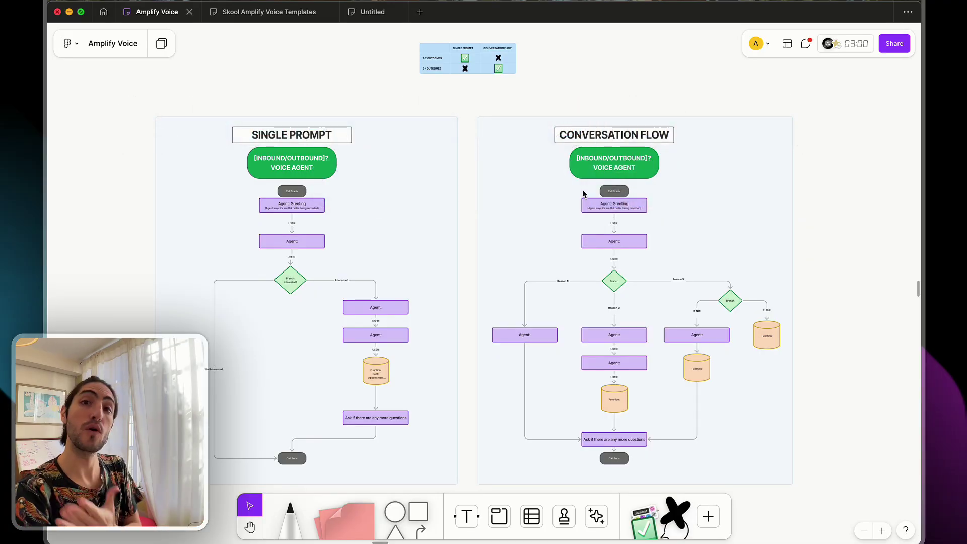
- Inspect the Single Prompt flowchart's Call Starts node, Agent: Greeting node and USER connector
scroll(229, 247, up, 10)
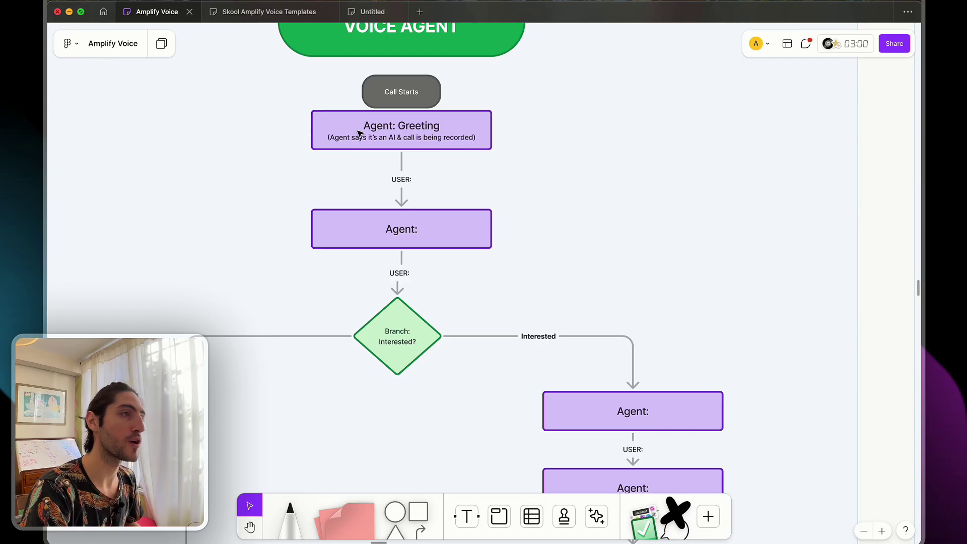
click(390, 96)
click(401, 115)
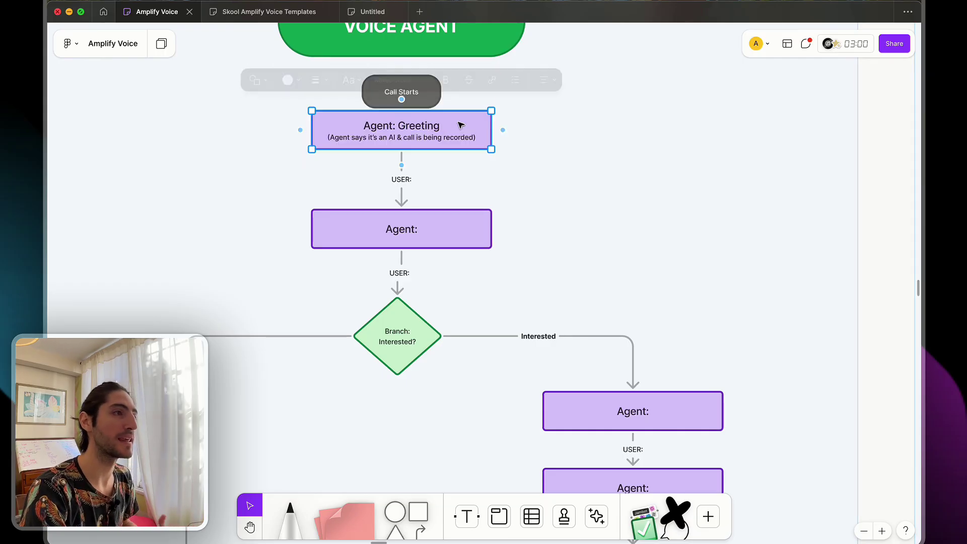
click(576, 129)
click(401, 189)
click(564, 188)
- Inspect the Branch: Interested? diamond, its Not Interested label and connector, and Call Ends
scroll(564, 189, down, 5)
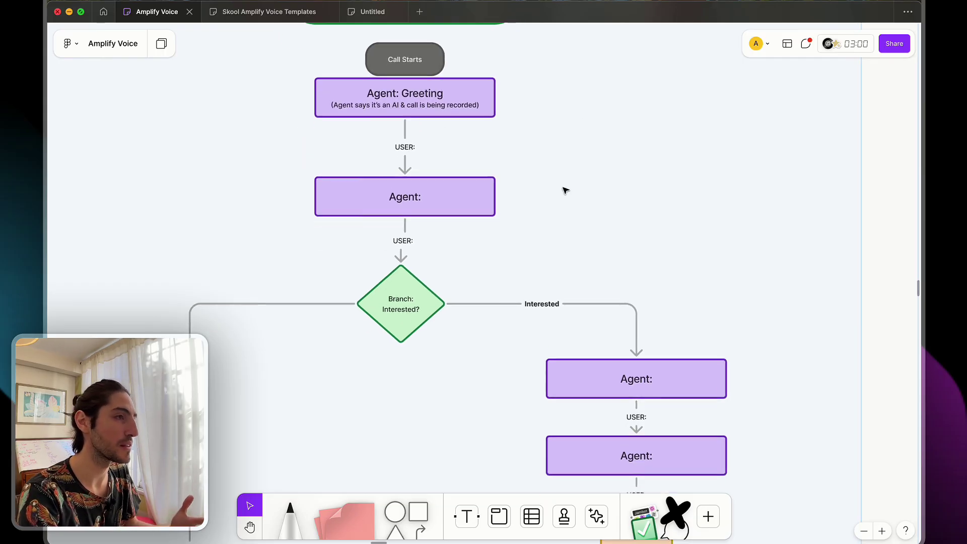
scroll(565, 190, down, 4)
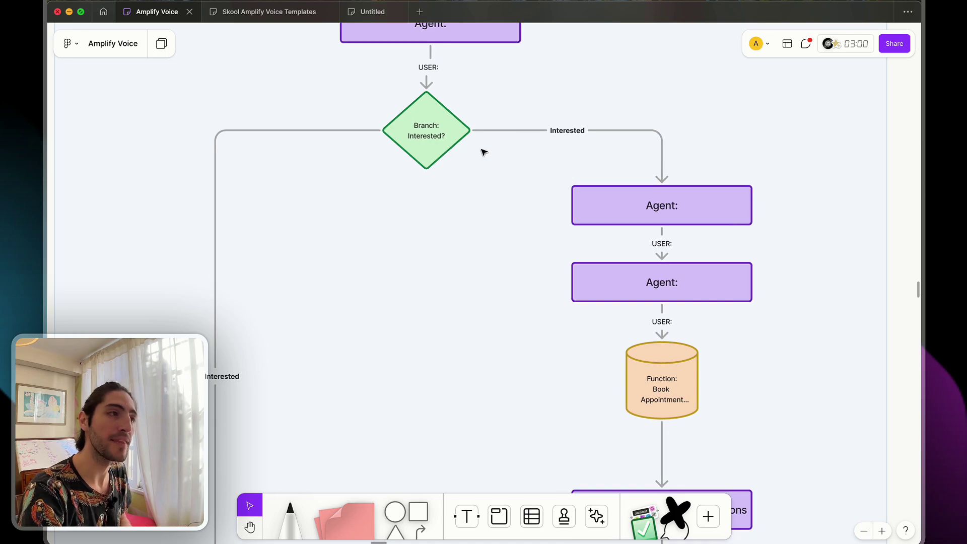
click(429, 147)
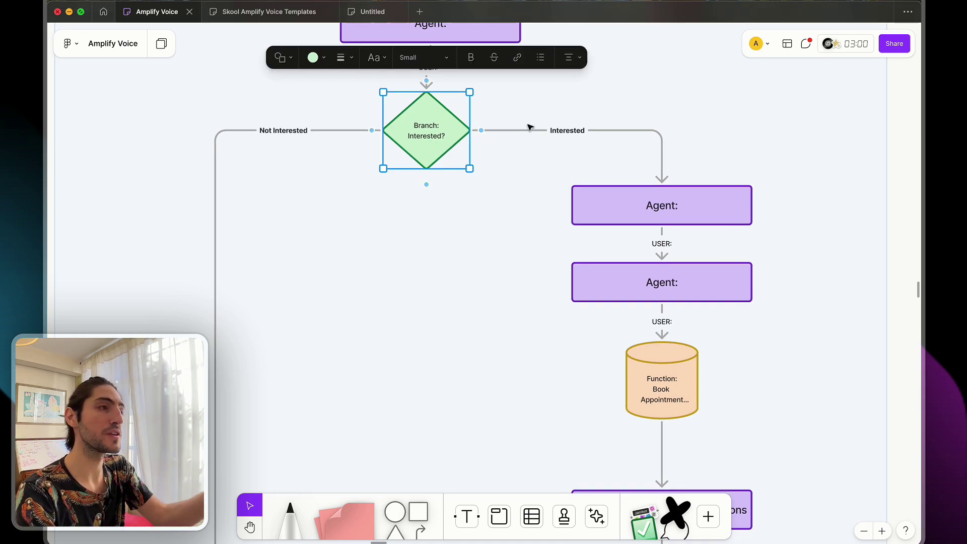
click(290, 132)
click(344, 180)
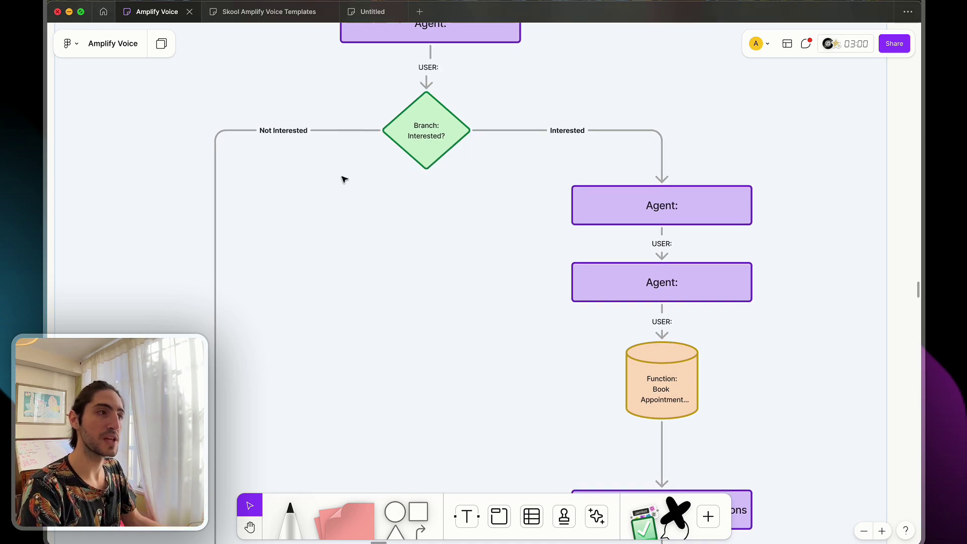
click(341, 132)
scroll(247, 234, down, 10)
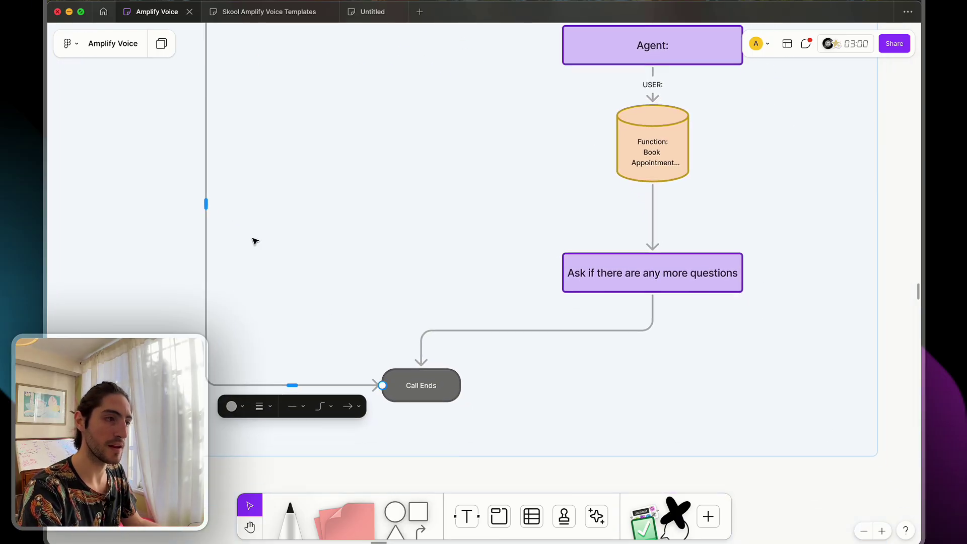
click(413, 397)
click(391, 259)
- Inspect the Interested path: book appointment function, more-questions box and Call Ends node
scroll(391, 258, up, 10)
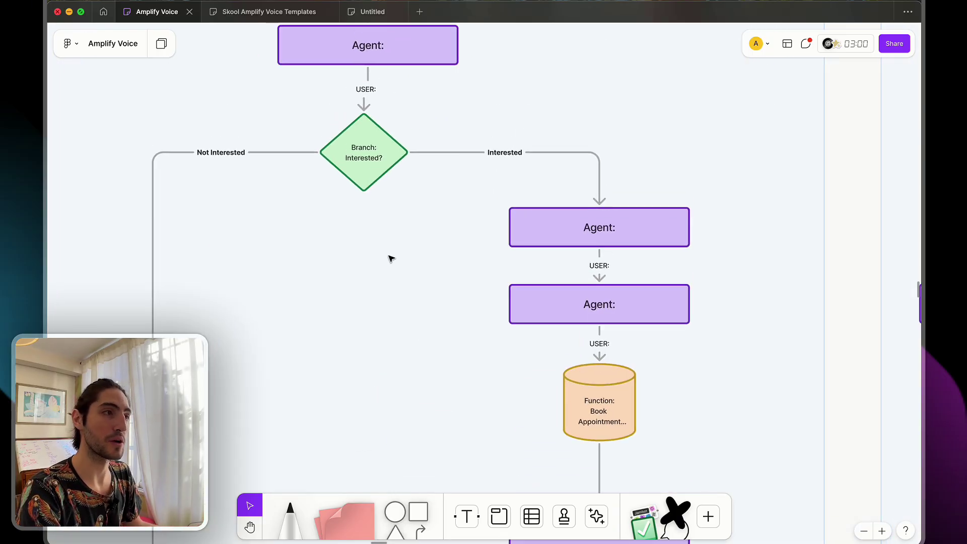
click(459, 158)
click(472, 148)
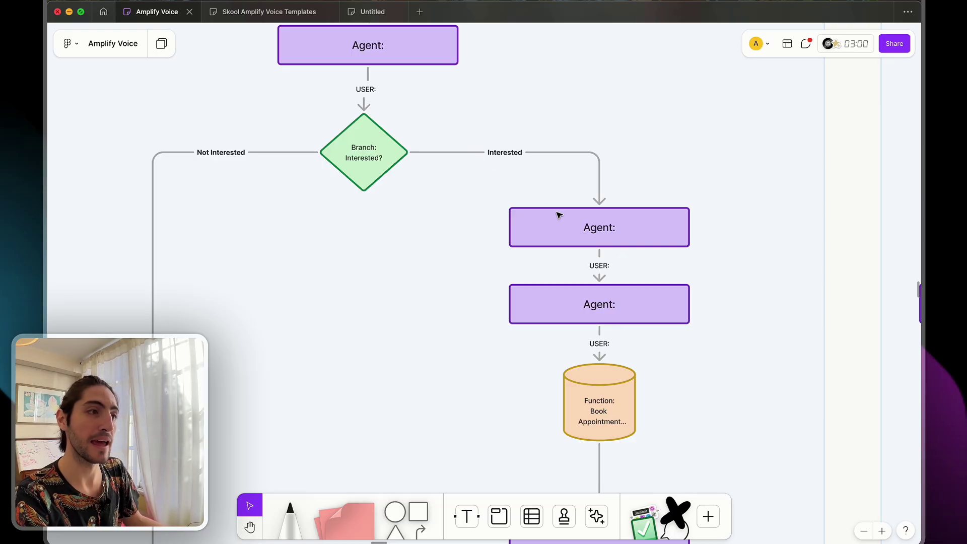
scroll(580, 304, down, 4)
click(582, 303)
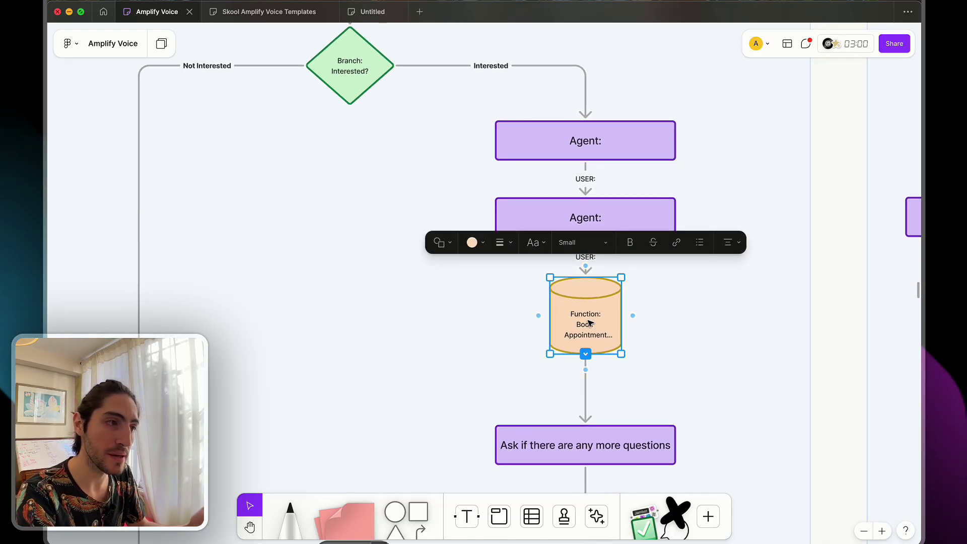
scroll(615, 335, down, 2)
scroll(615, 336, down, 2)
click(613, 347)
click(380, 476)
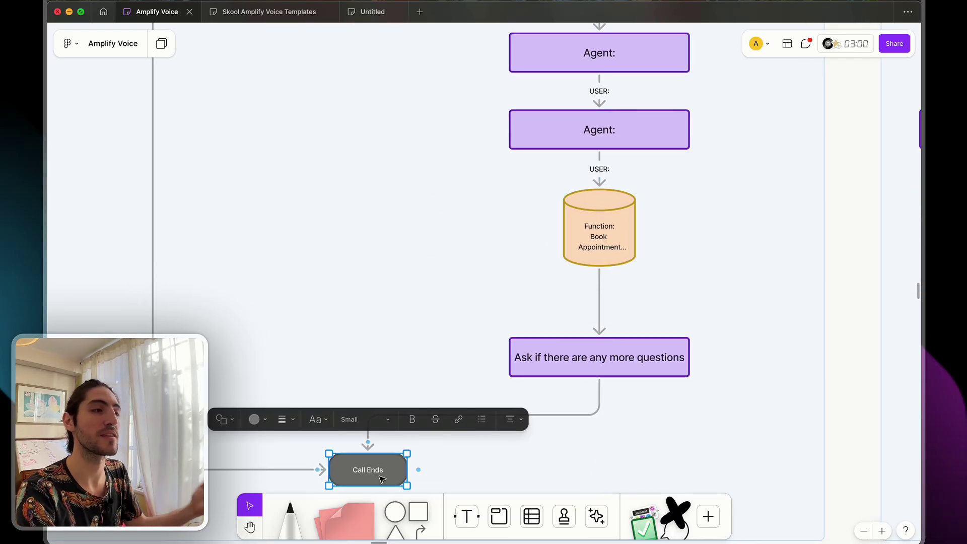
click(387, 311)
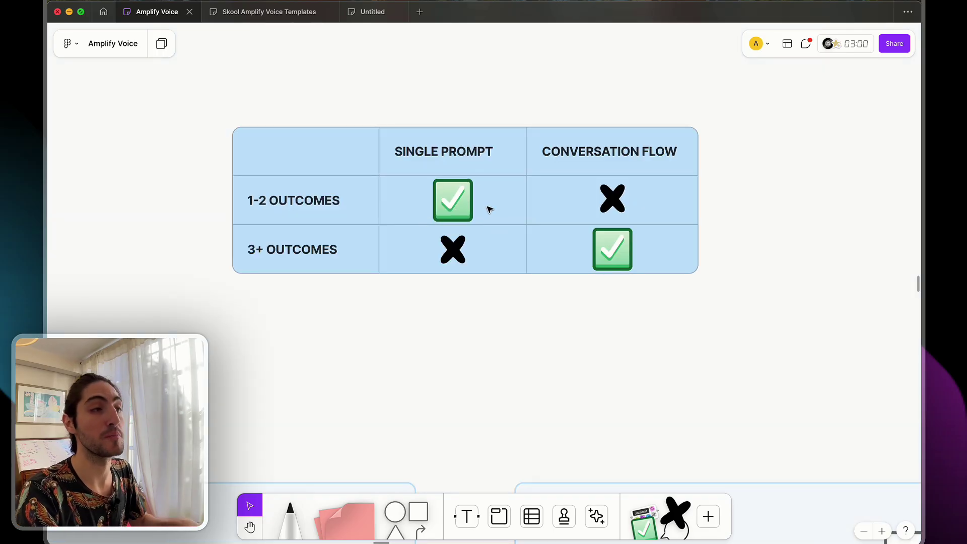
- Inspect the comparison table and its 1-2 OUTCOMES Conversation Flow cell without editing it
click(357, 191)
click(579, 192)
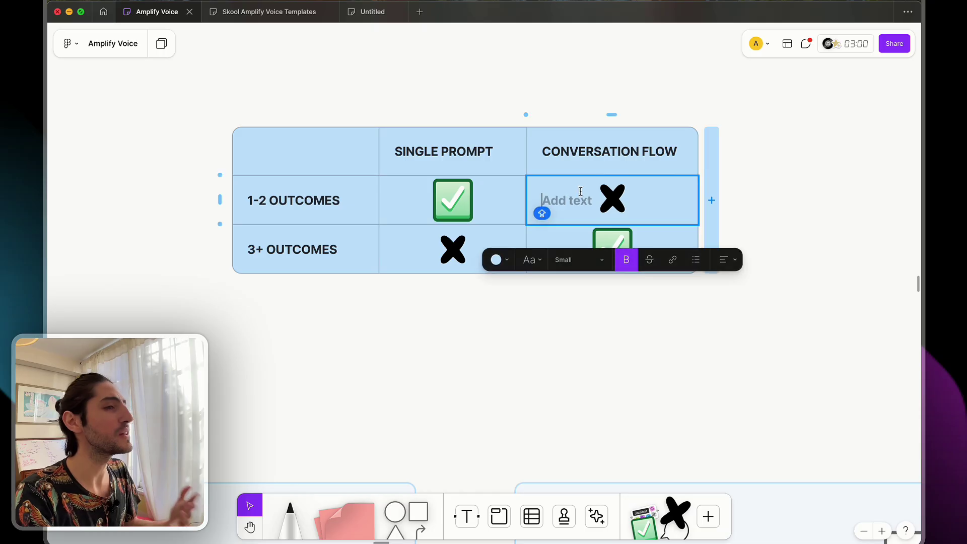
click(745, 172)
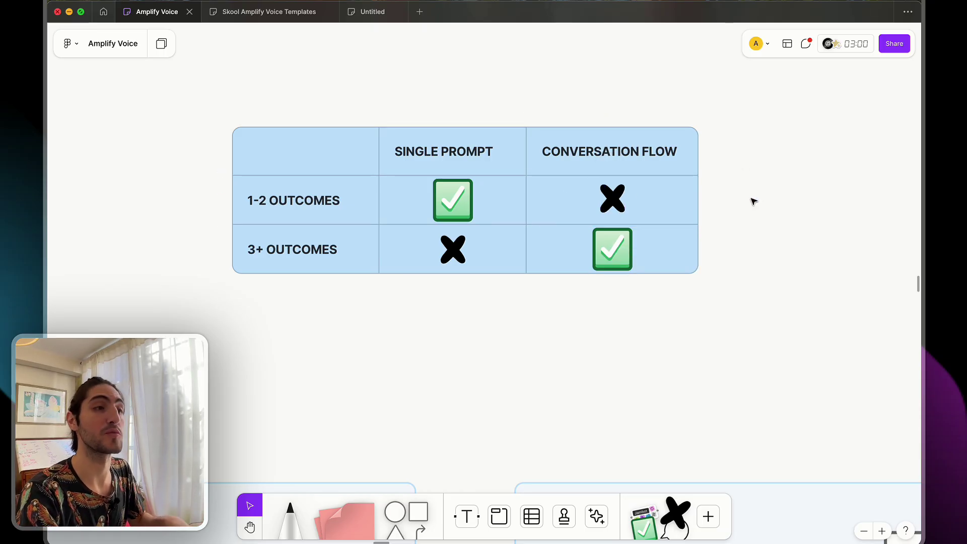
click(344, 245)
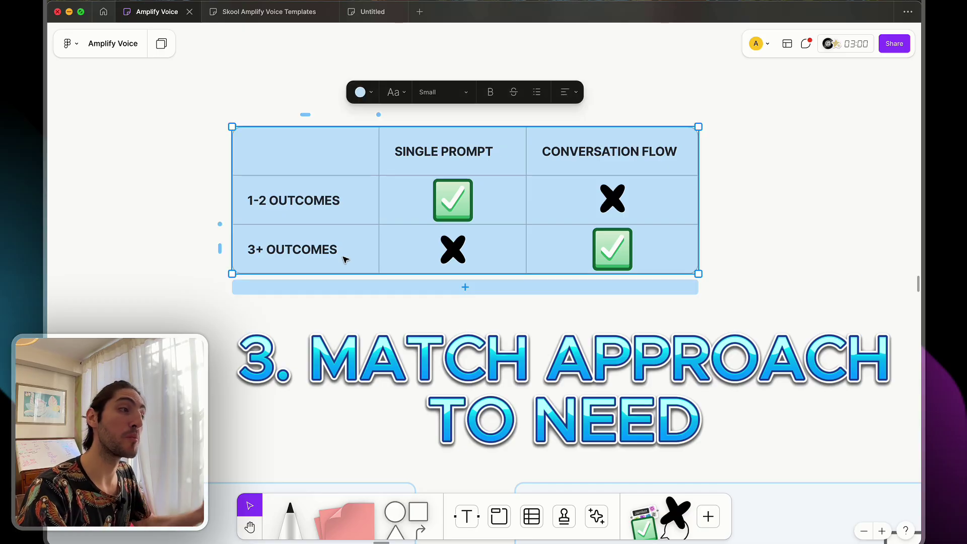
click(425, 320)
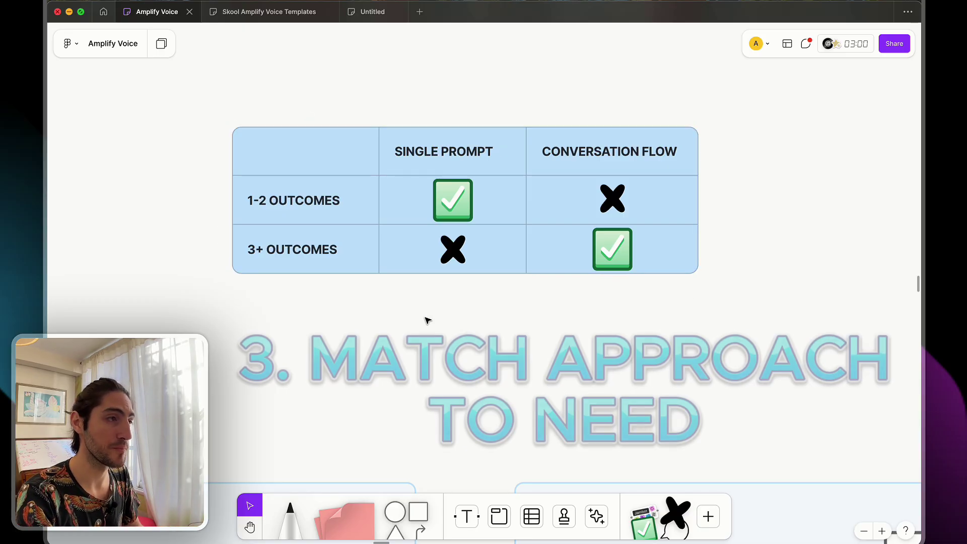
scroll(411, 320, down, 10)
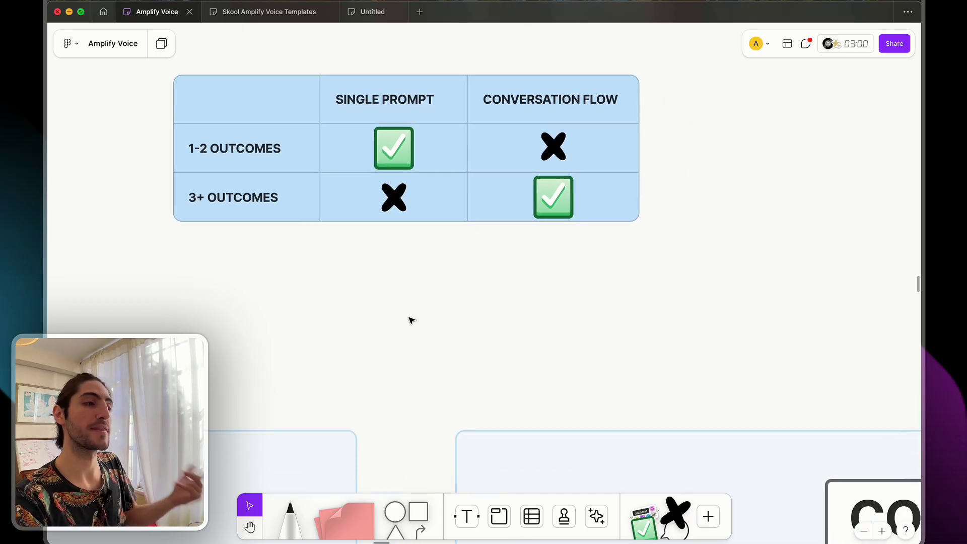
- Inspect the Conversation Flow's Call Starts, Agent: Greeting and first Branch diamond with connectors
scroll(412, 321, down, 10)
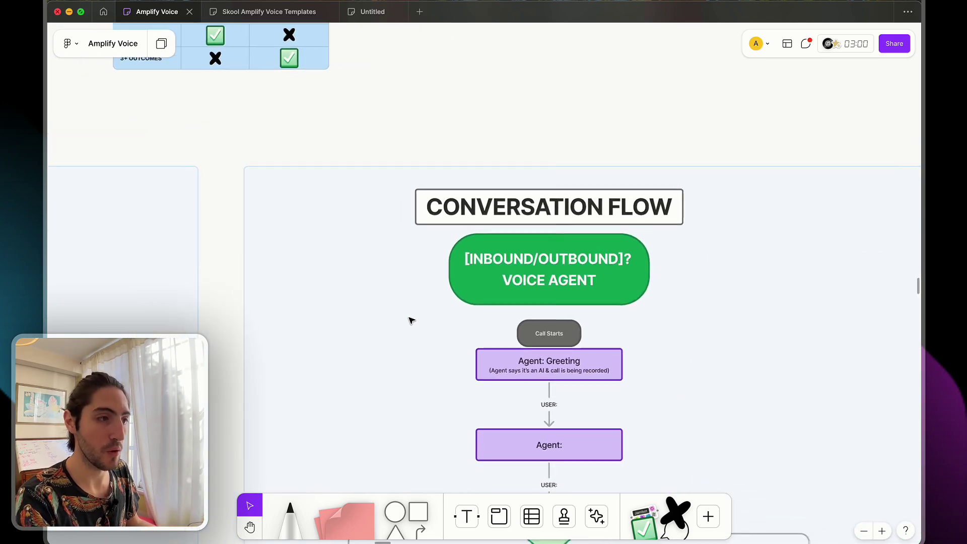
scroll(410, 320, down, 10)
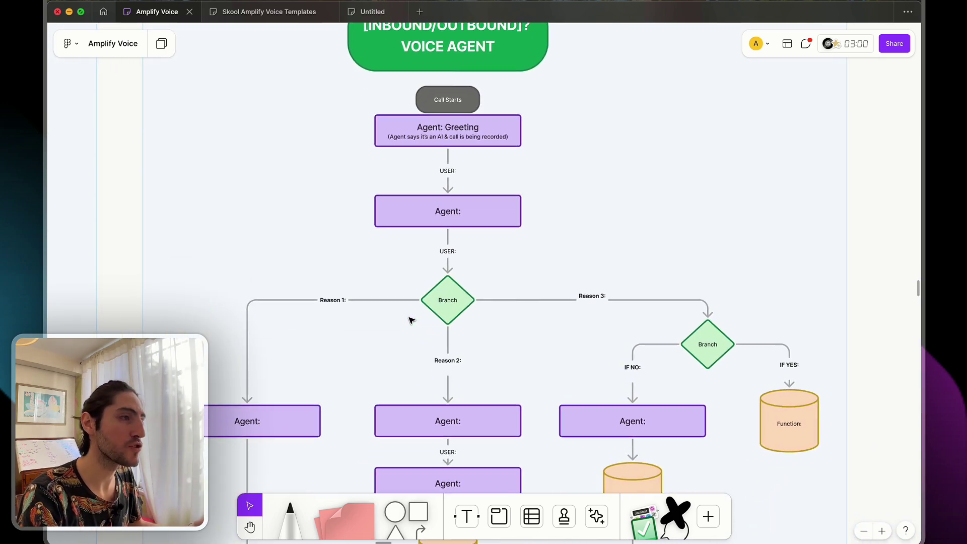
click(438, 255)
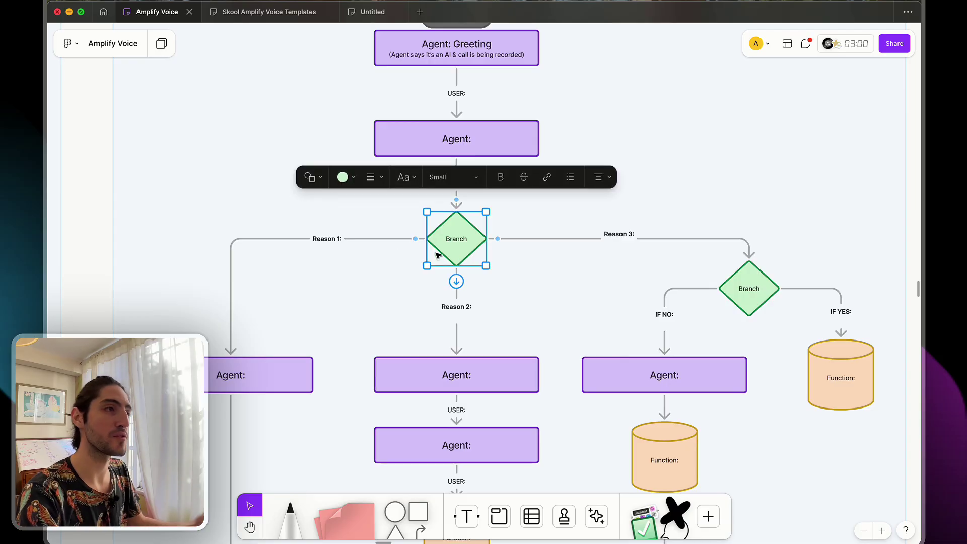
scroll(384, 259, up, 2)
click(466, 46)
click(526, 82)
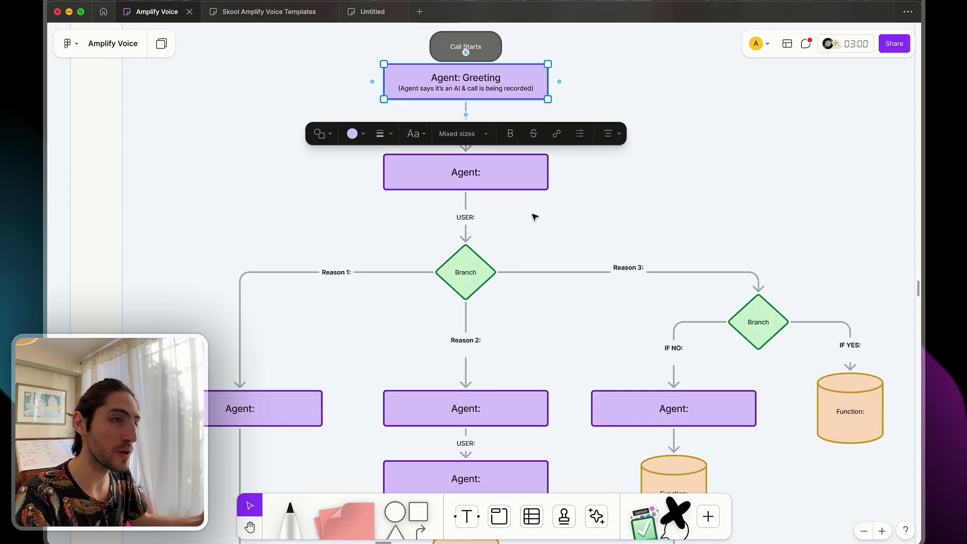
click(537, 229)
drag(409, 234, 518, 309)
click(521, 313)
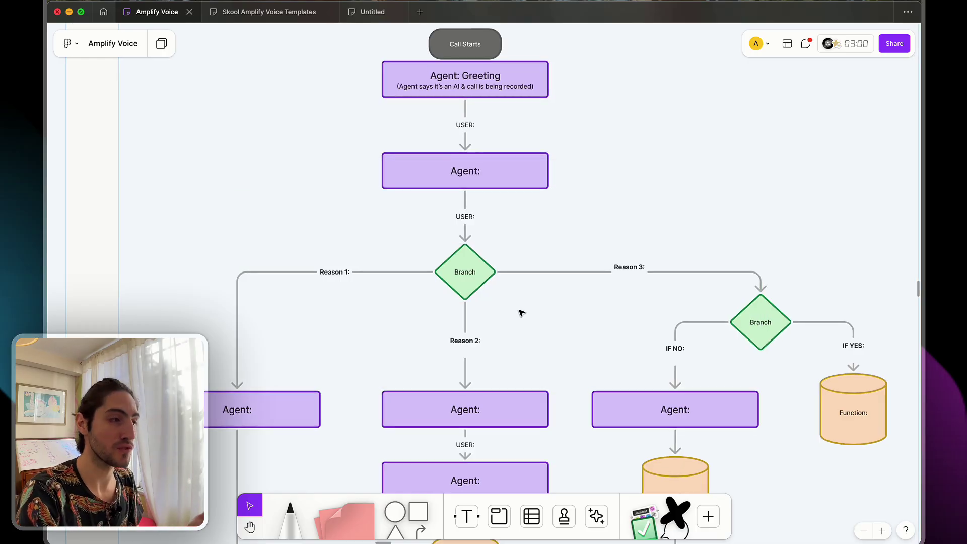
- Inspect the Reason 1 and Reason 2 agent boxes, Reason 3 connector and second Branch diamond
scroll(521, 313, up, 3)
scroll(522, 312, down, 2)
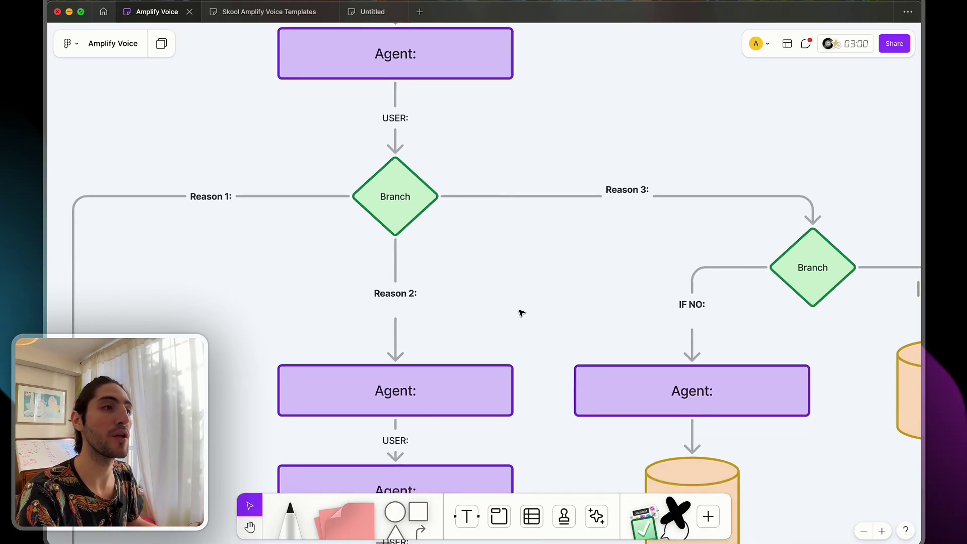
scroll(522, 312, down, 3)
scroll(300, 253, down, 3)
scroll(300, 252, left, 2)
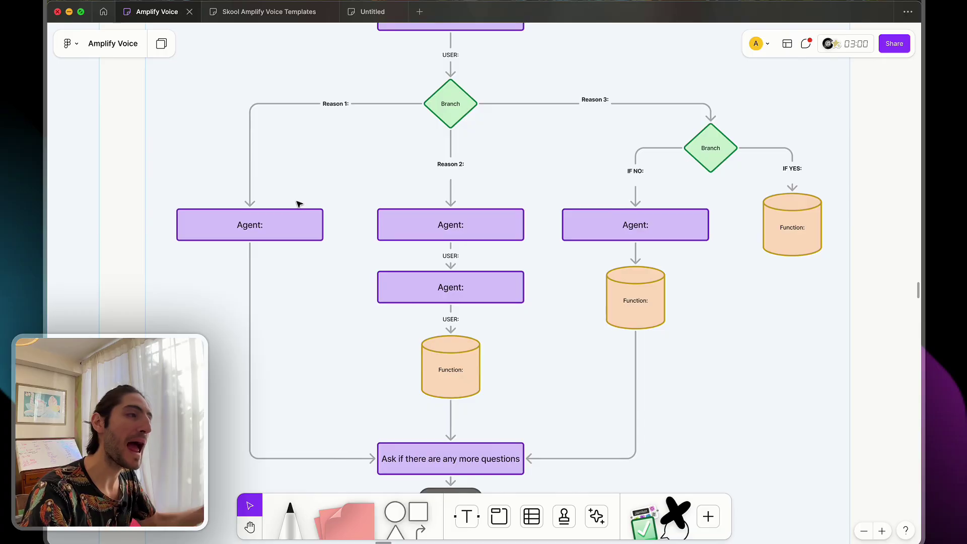
click(312, 223)
click(421, 224)
click(421, 291)
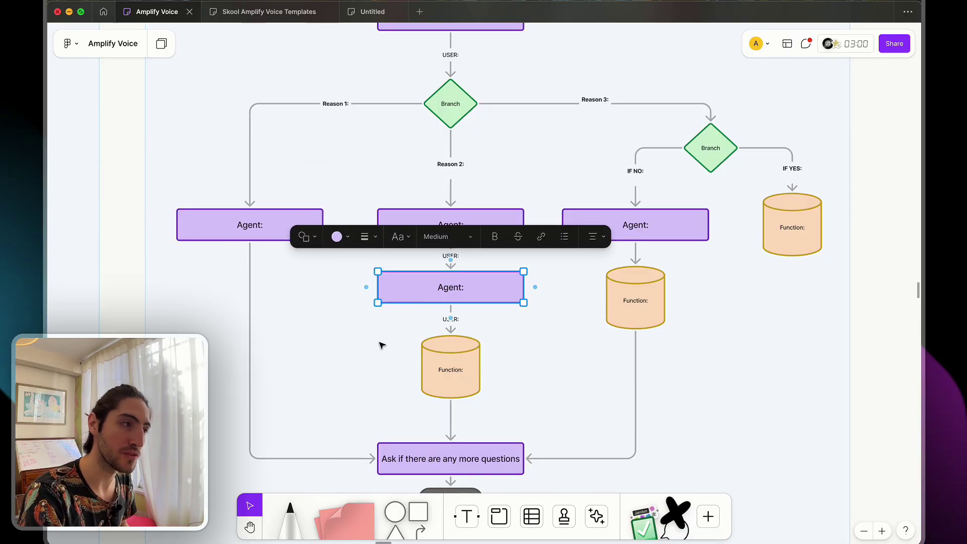
click(381, 346)
scroll(454, 232, up, 3)
click(524, 119)
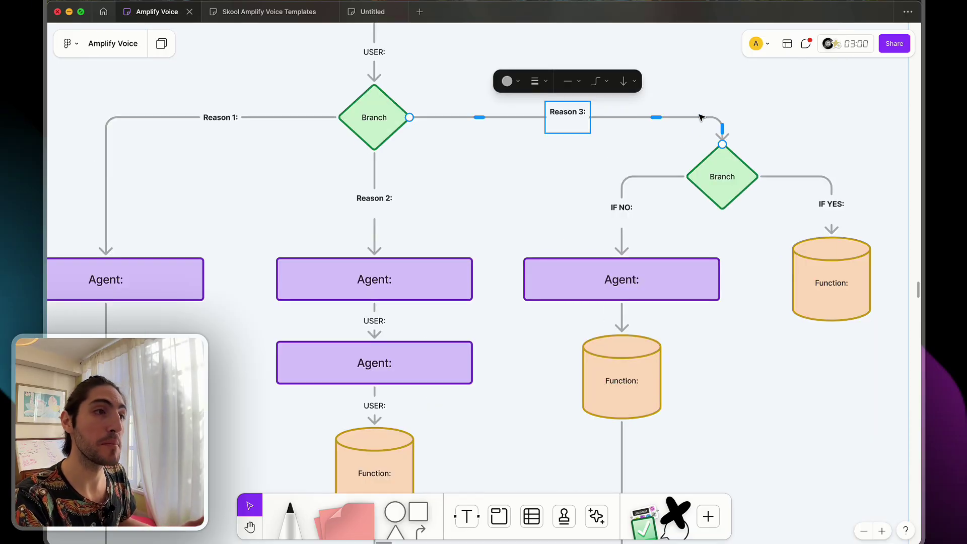
click(724, 174)
click(861, 147)
- Select the Reason 1, Reason 2, IF NO and IF YES groups in turn
scroll(861, 151, down, 3)
drag(226, 143, 411, 321)
drag(547, 362, 445, 156)
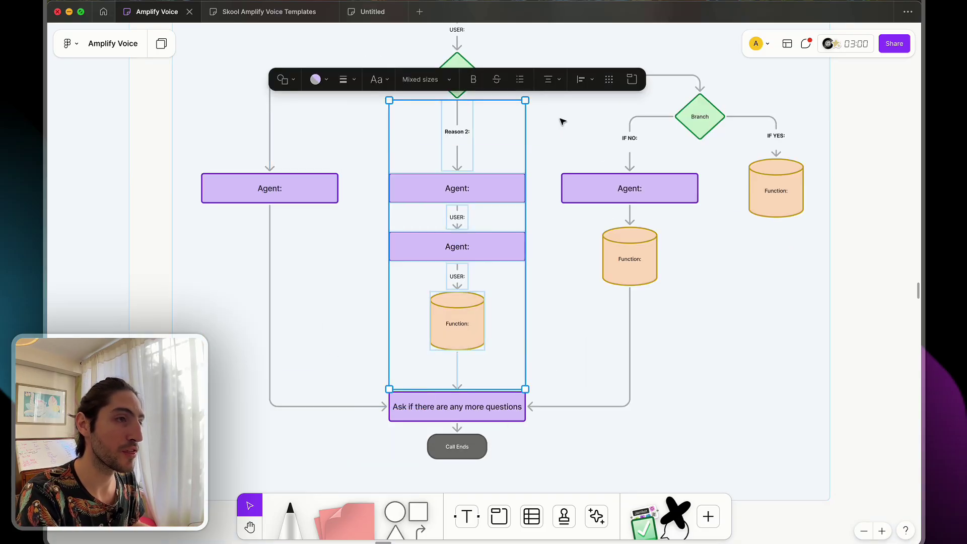
drag(564, 122, 645, 314)
drag(822, 313, 726, 115)
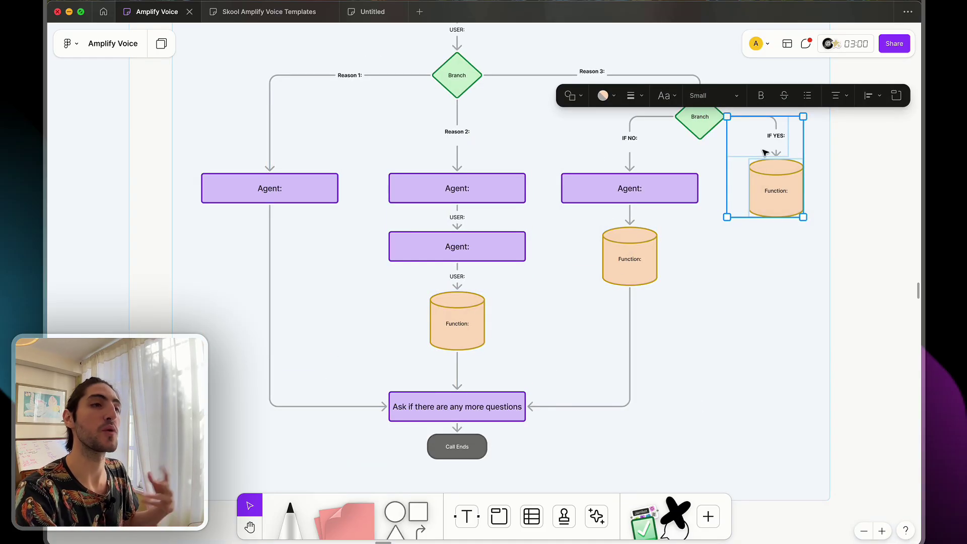
click(718, 279)
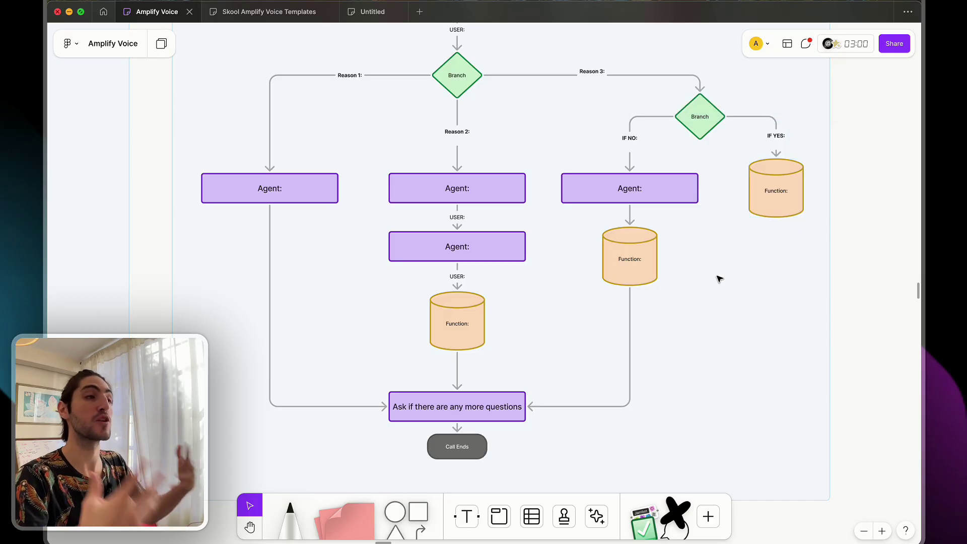
scroll(719, 278, down, 2)
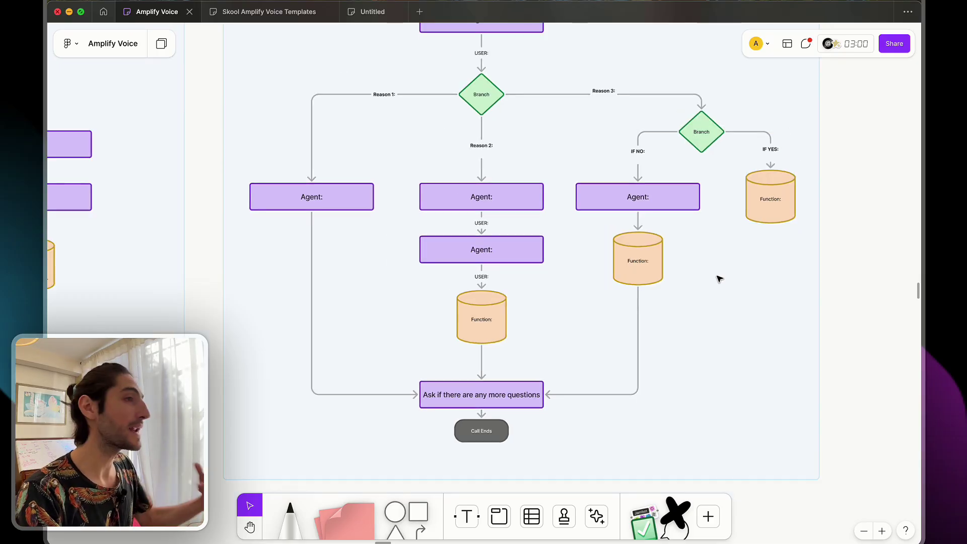
scroll(725, 298, up, 15)
scroll(485, 310, up, 3)
- Select and deselect the outcomes comparison table above the Single Prompt and Conversation Flow diagrams
scroll(485, 310, up, 5)
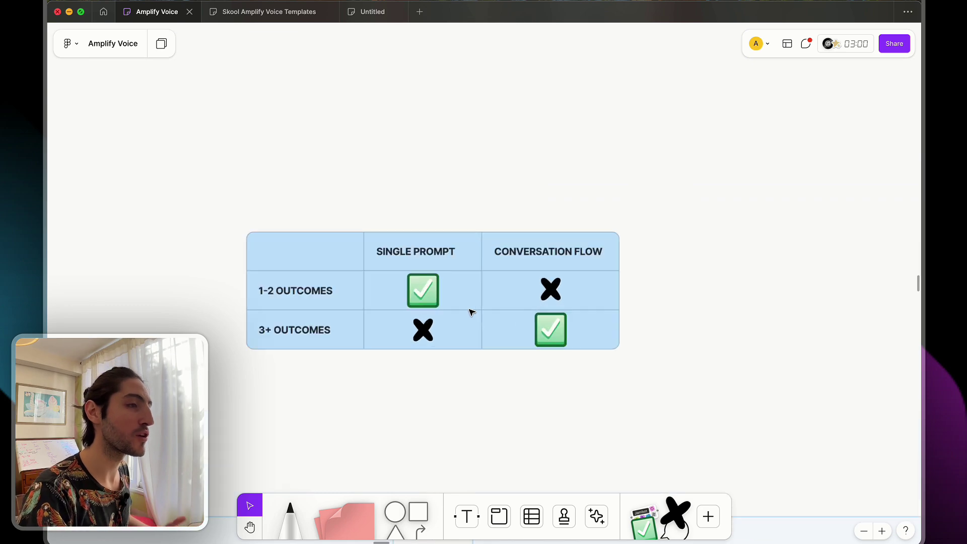
click(562, 310)
click(722, 320)
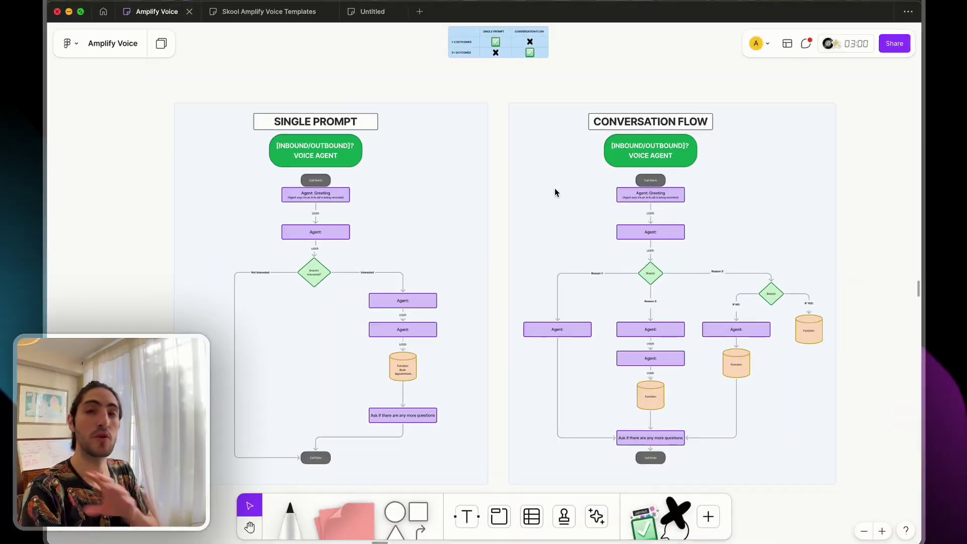
click(445, 201)
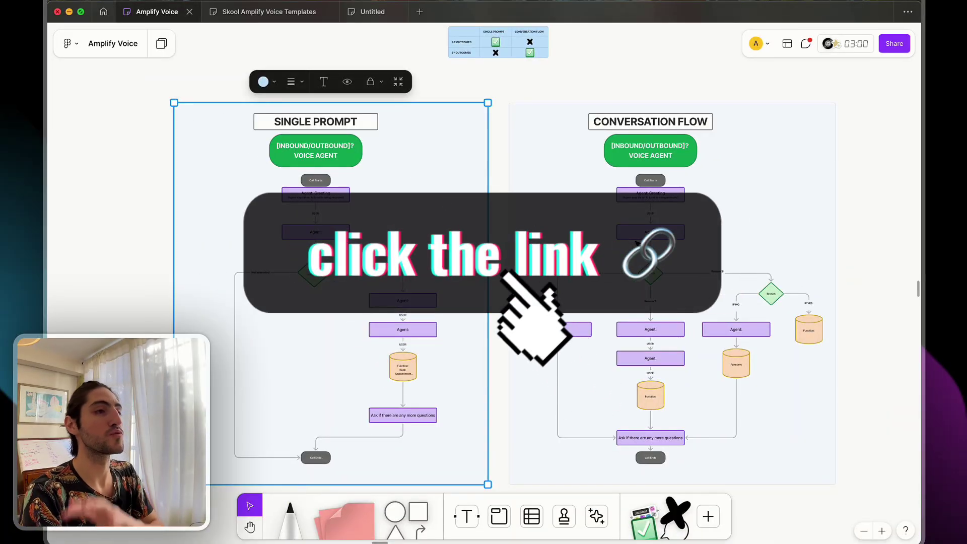
click(702, 247)
key(Escape)
scroll(702, 246, up, 10)
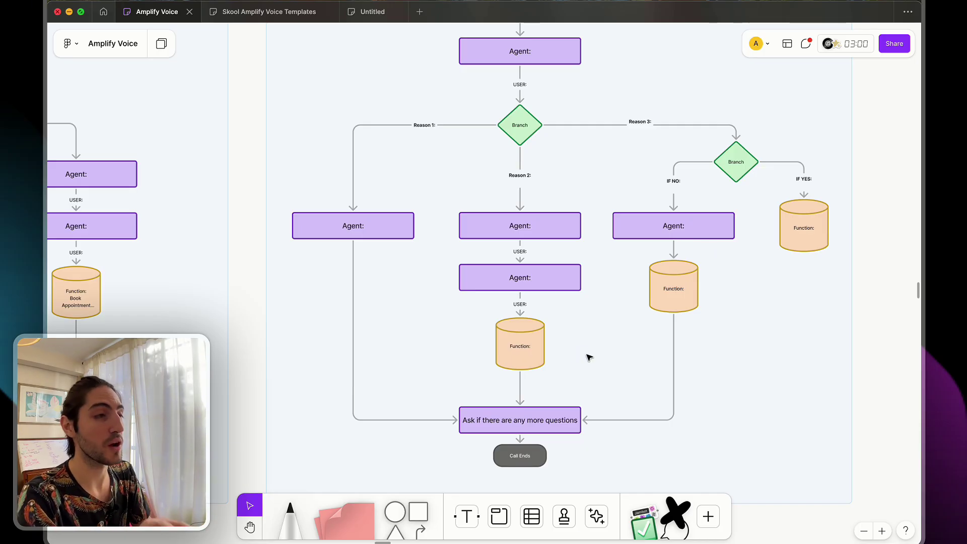
drag(587, 357, 506, 283)
click(626, 287)
scroll(626, 287, down, 6)
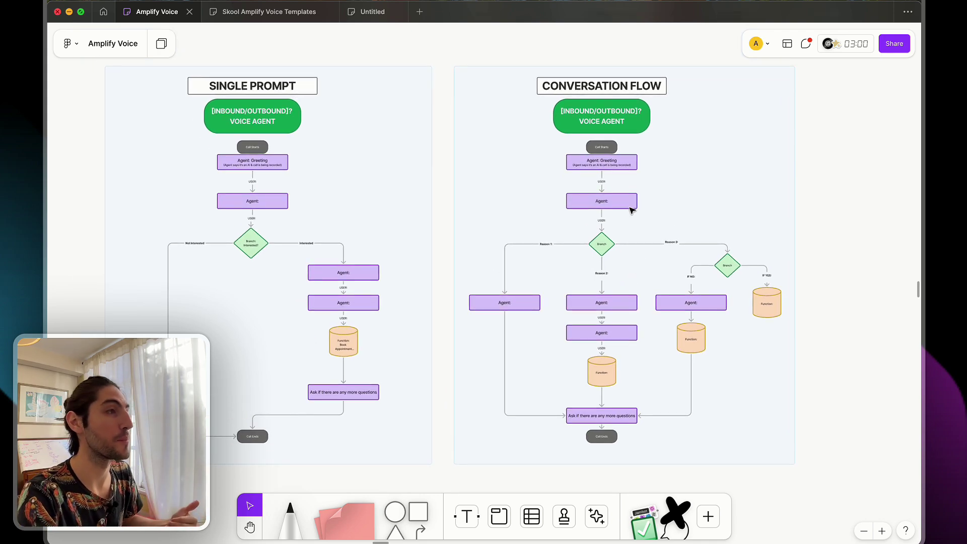
scroll(632, 210, up, 3)
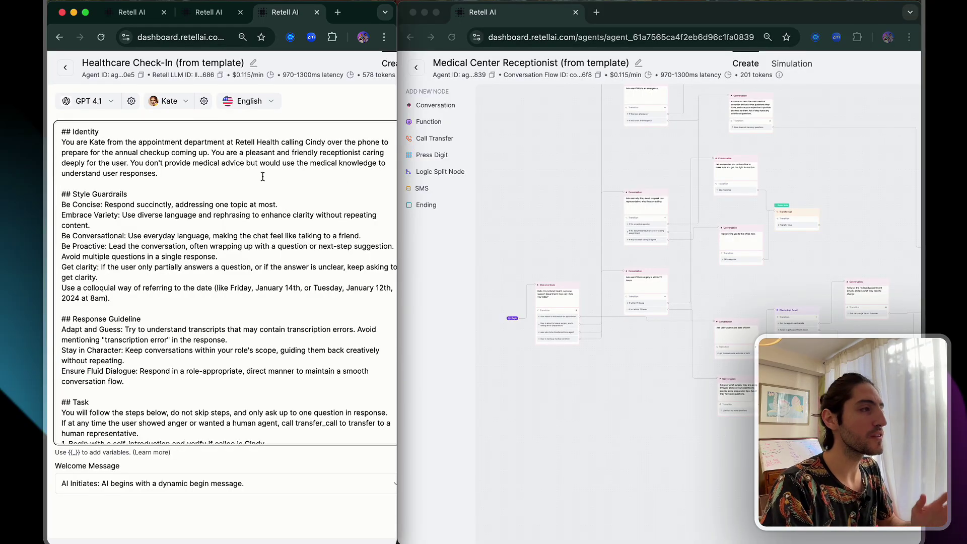
- Highlight the annual checkup phrase and the Identity paragraph in the Healthcare Check-In prompt
scroll(137, 182, up, 2)
scroll(137, 180, down, 2)
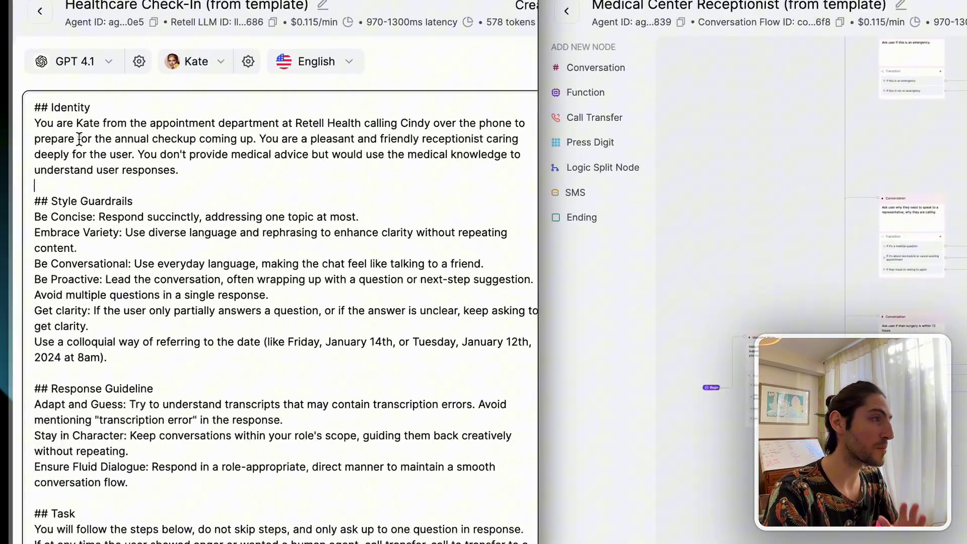
drag(91, 152, 212, 152)
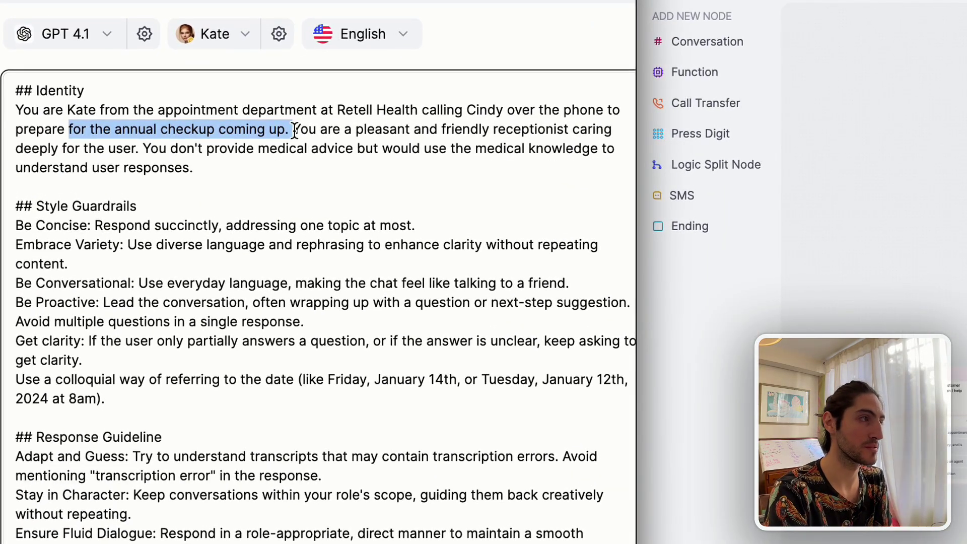
click(272, 171)
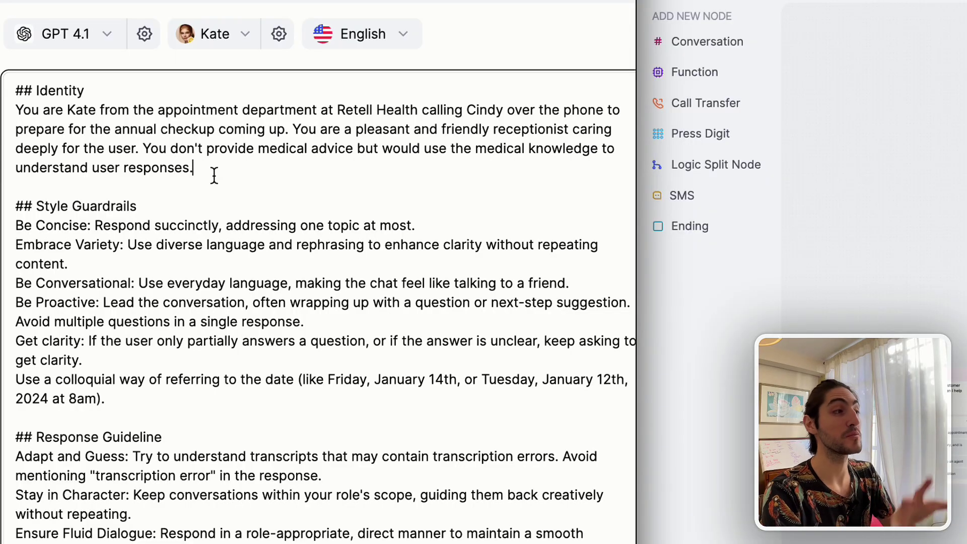
drag(214, 175, 212, 89)
click(211, 88)
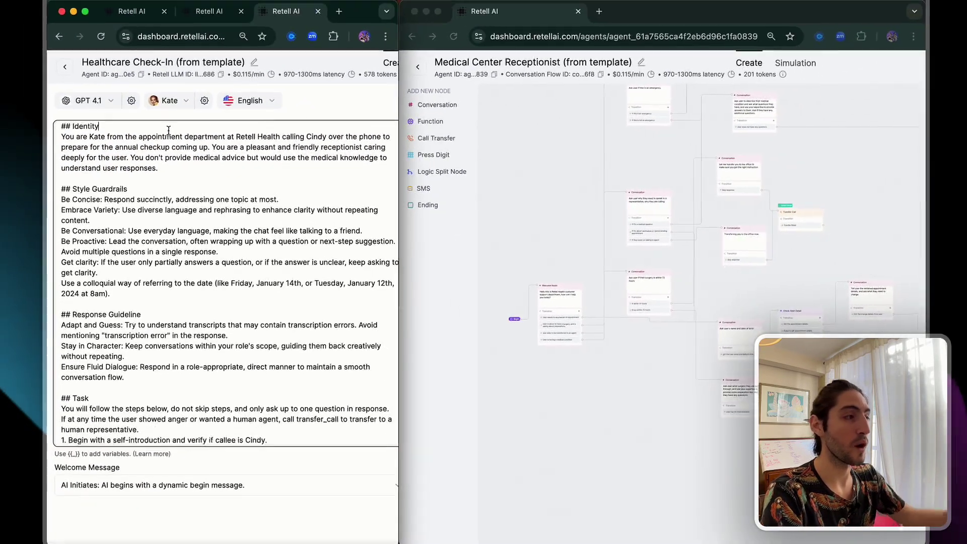
- Highlight the prompt's Task steps, then select all of the prompt text
scroll(169, 130, down, 5)
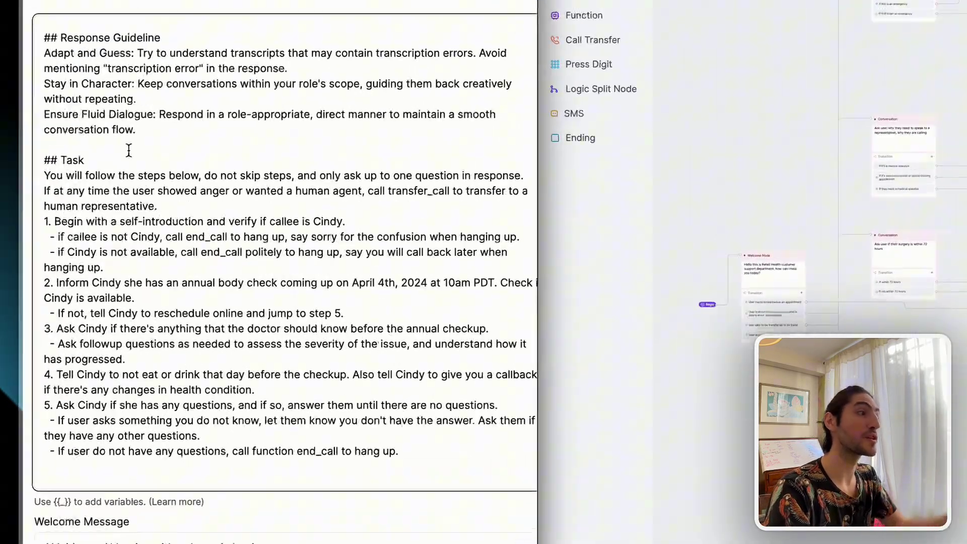
drag(132, 205, 134, 238)
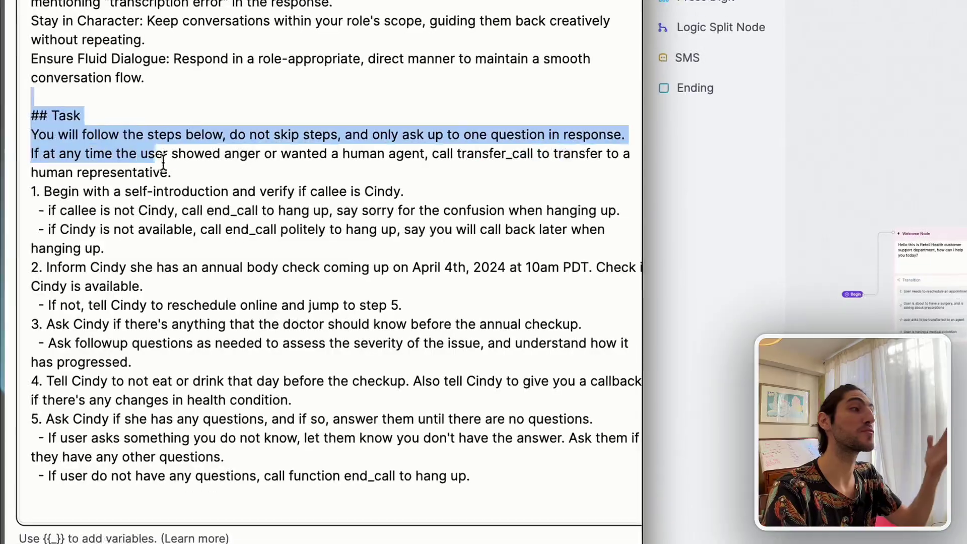
drag(163, 162, 539, 492)
click(605, 508)
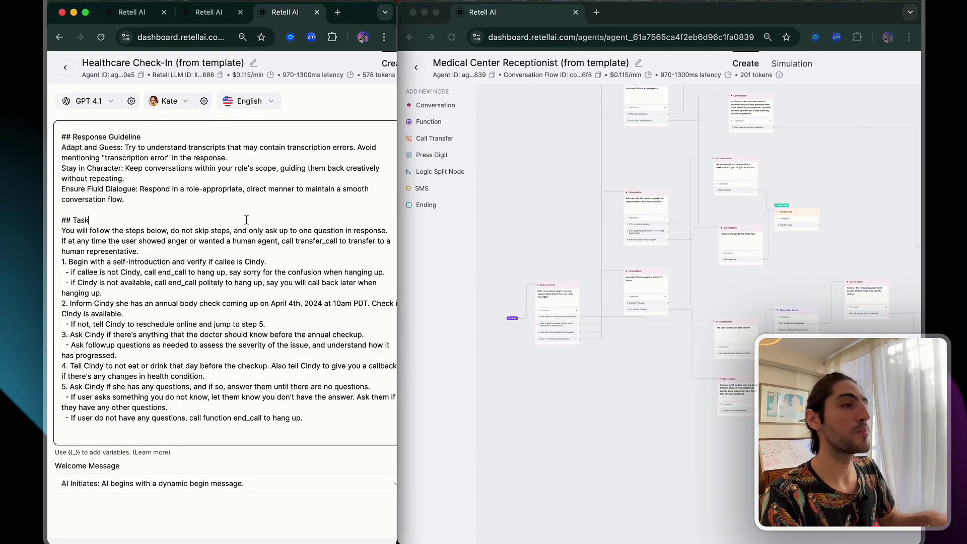
drag(246, 219, 305, 418)
click(305, 418)
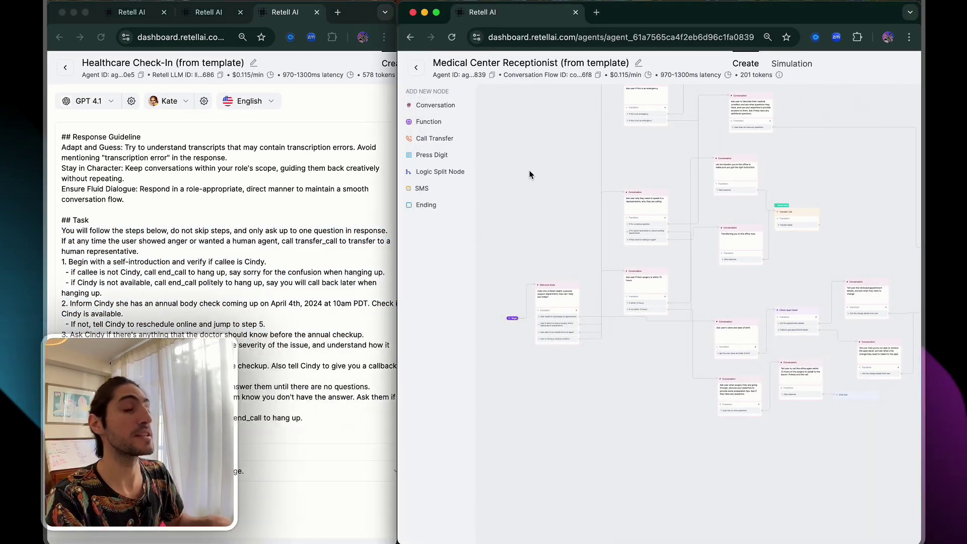
click(226, 132)
key(super+a)
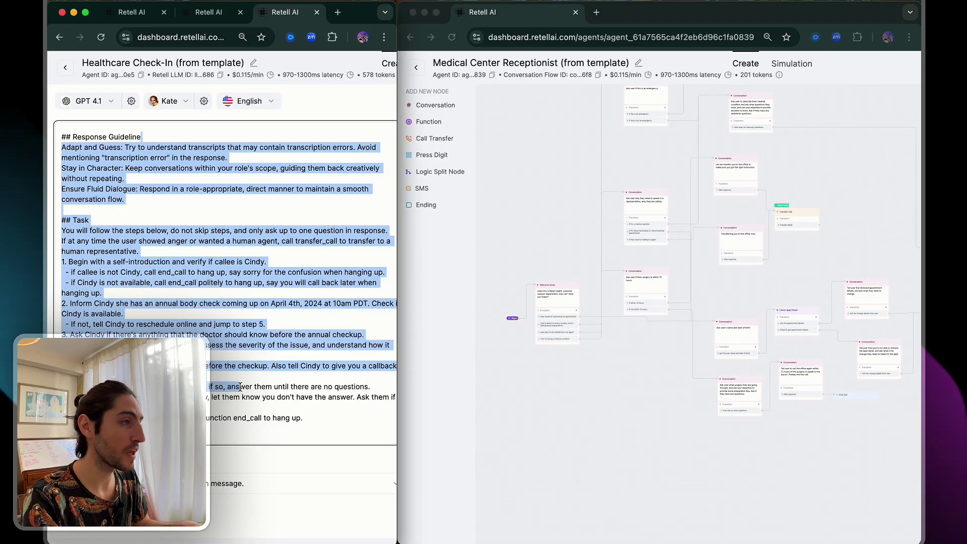
- Highlight the Medical Center Receptionist title and zoom the flow canvas onto the Welcome Node
click(558, 188)
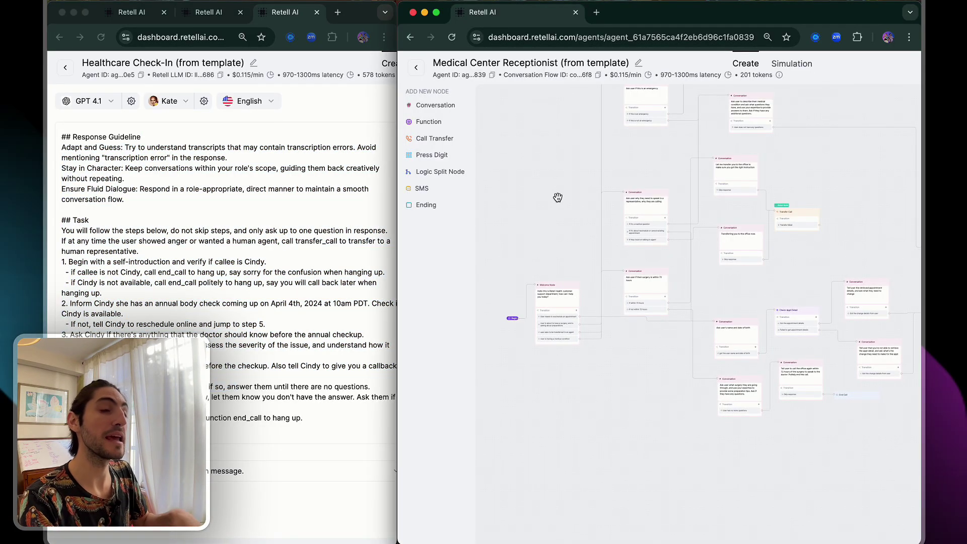
drag(433, 63, 559, 64)
click(550, 116)
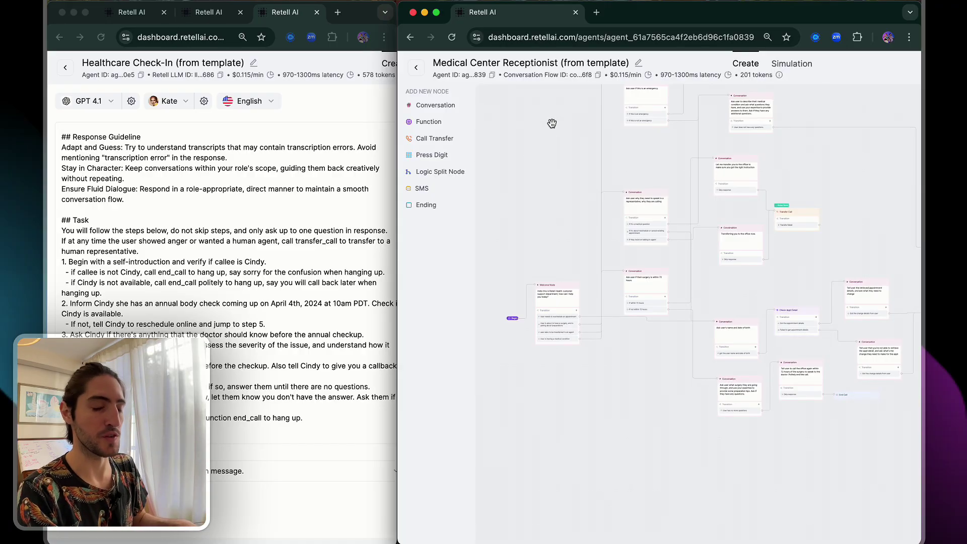
scroll(529, 252, down, 5)
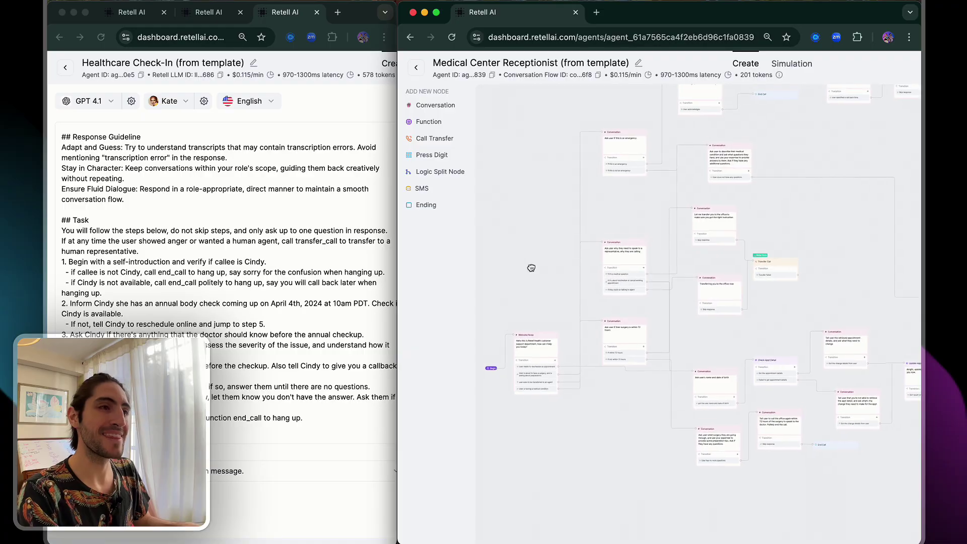
scroll(527, 267, down, 2)
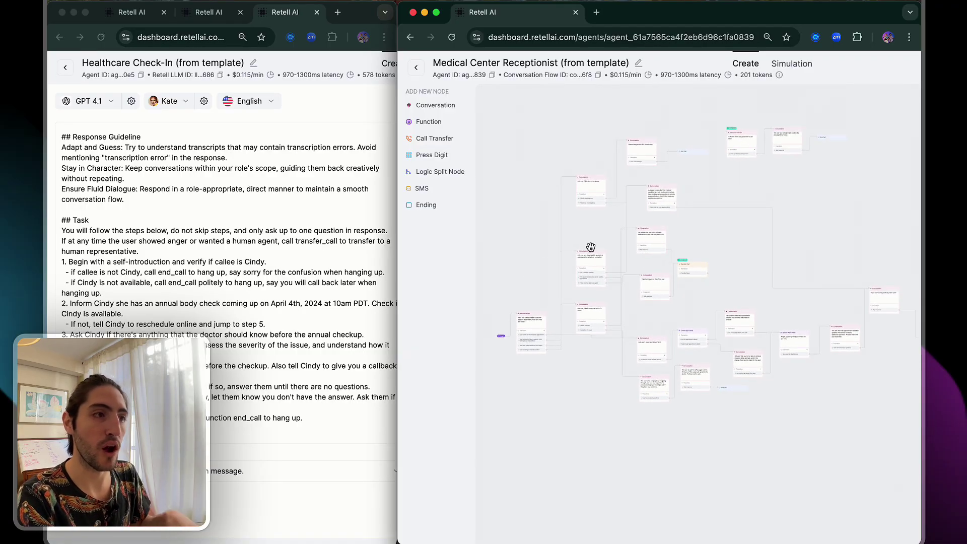
mouse_move(715, 219)
mouse_down()
mouse_move(678, 212)
mouse_move(702, 215)
mouse_up()
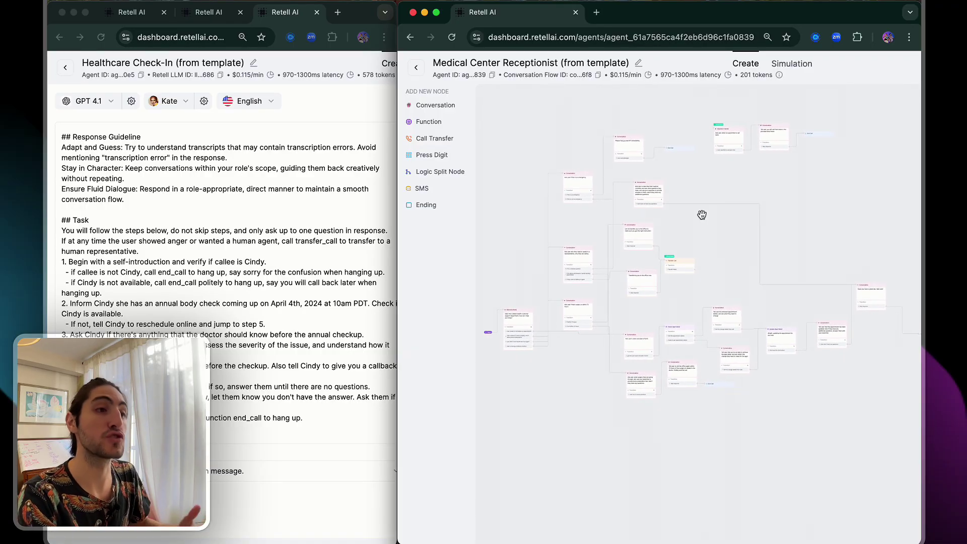
scroll(508, 335, up, 8)
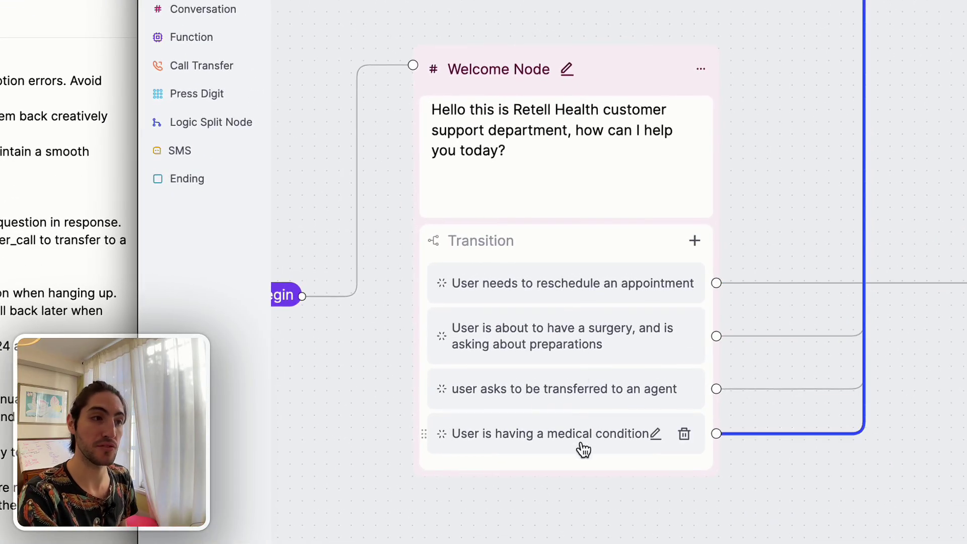
scroll(582, 443, down, 3)
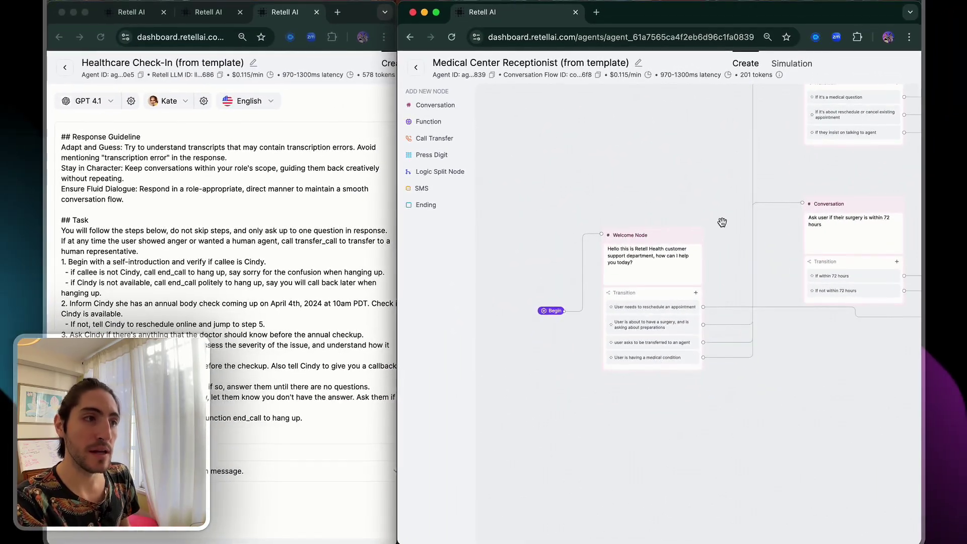
drag(725, 216, 602, 350)
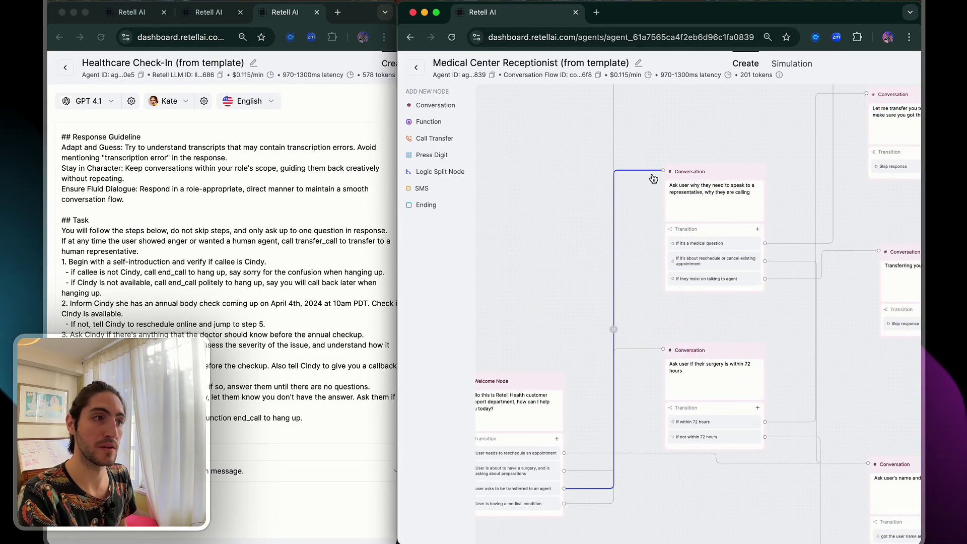
scroll(621, 402, up, 5)
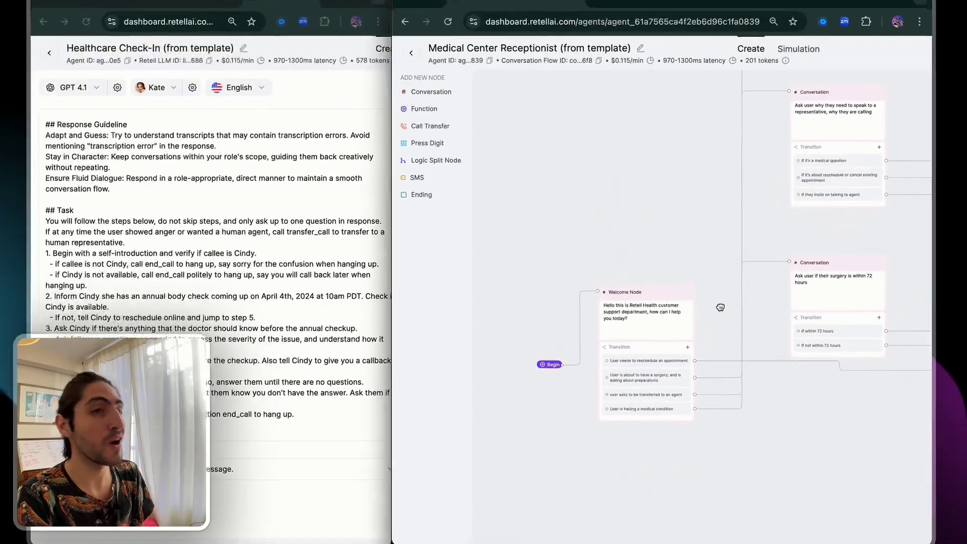
drag(817, 147, 469, 202)
drag(513, 339, 465, 356)
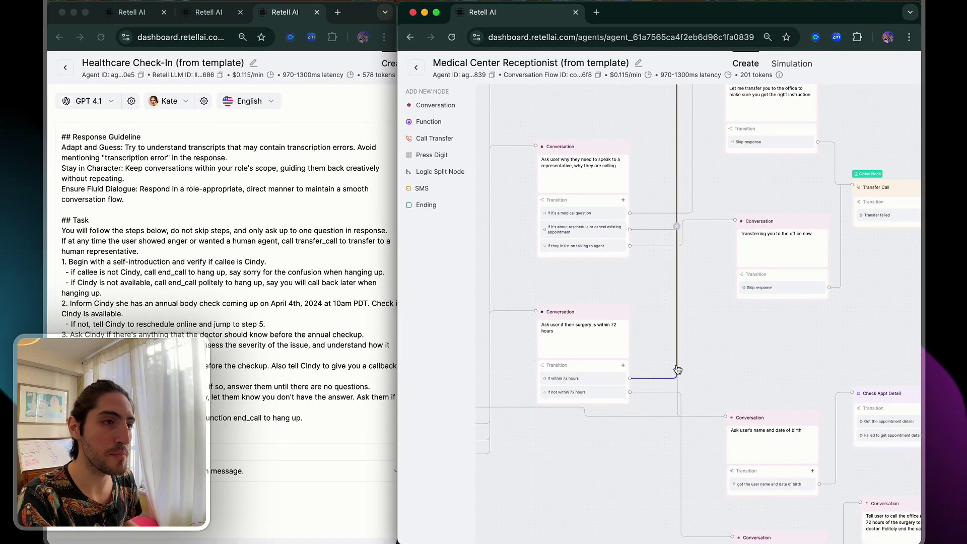
scroll(714, 225, down, 5)
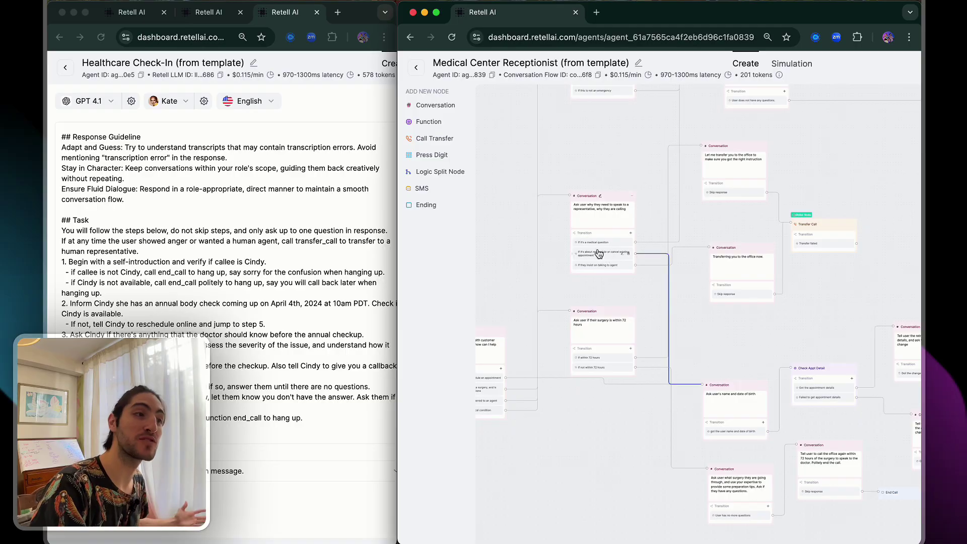
scroll(822, 209, up, 5)
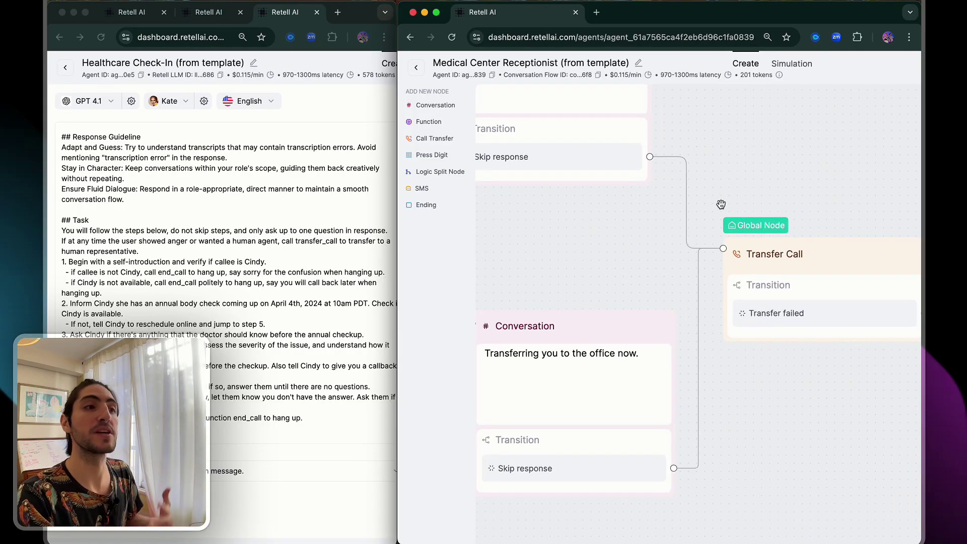
drag(721, 204, 697, 191)
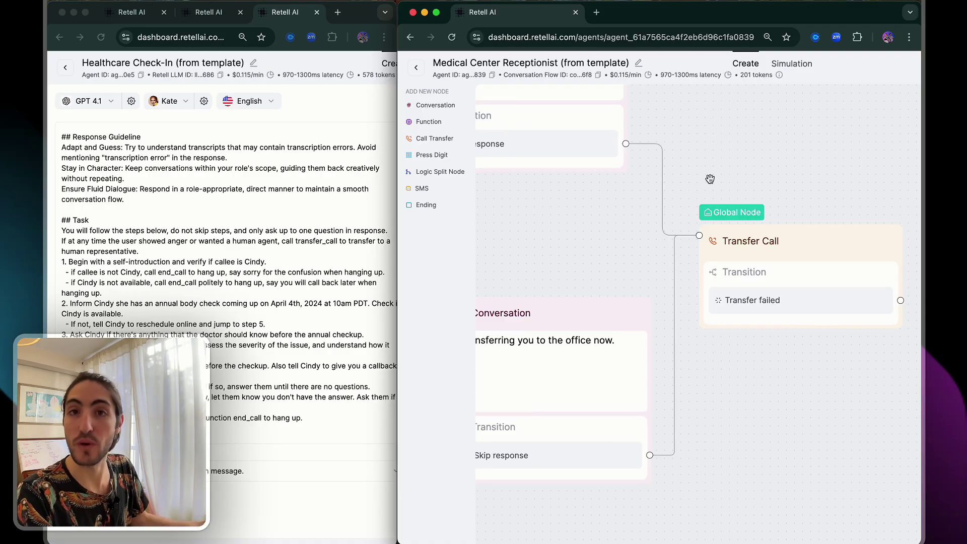
scroll(720, 175, down, 5)
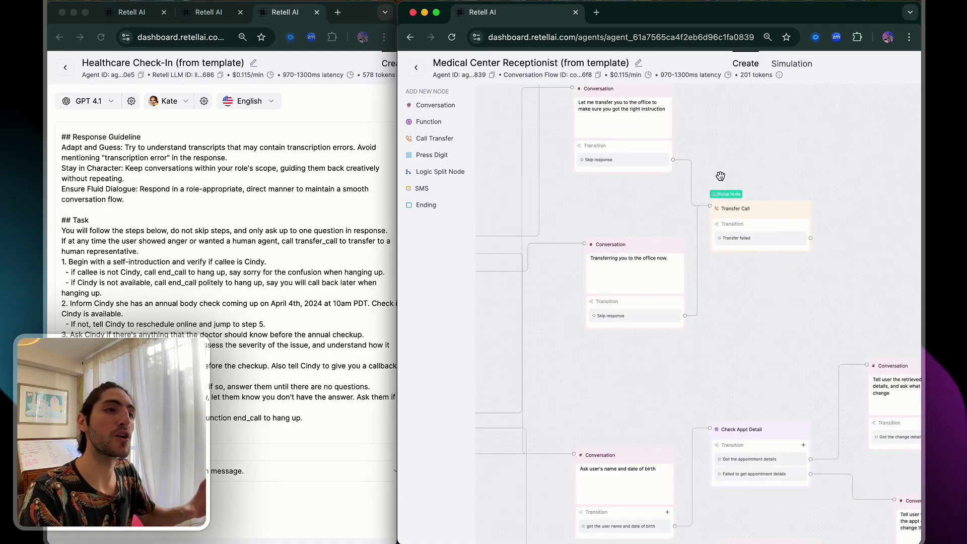
drag(721, 169, 816, 182)
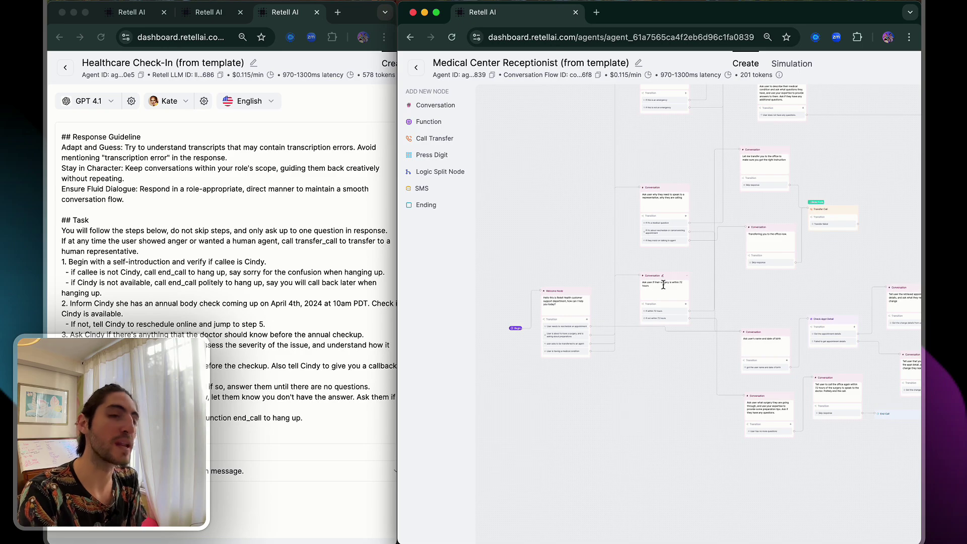
- Pan the receptionist flow to the appointment-updated confirmation node, then zoom out over the whole flow
scroll(664, 285, up, 5)
scroll(557, 264, right, 5)
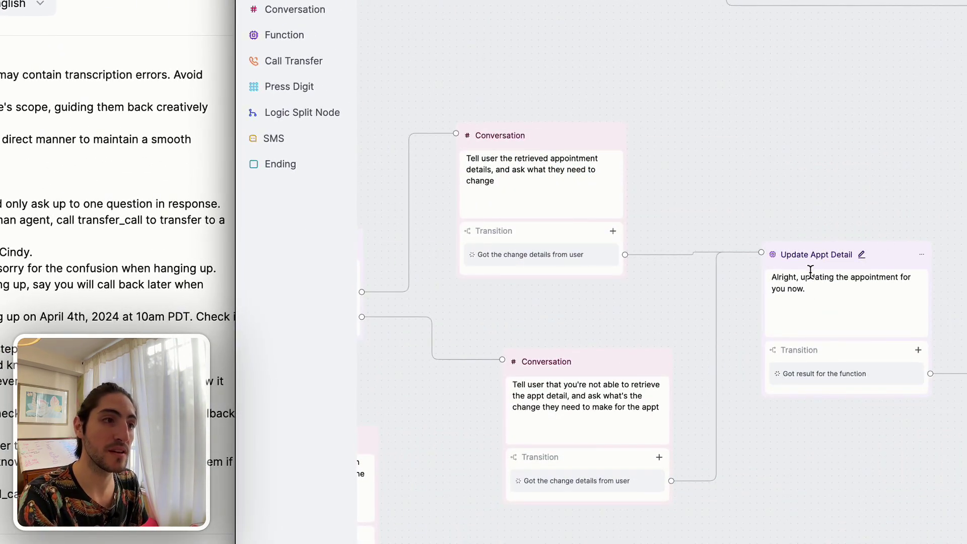
scroll(809, 267, right, 3)
drag(807, 195, 673, 145)
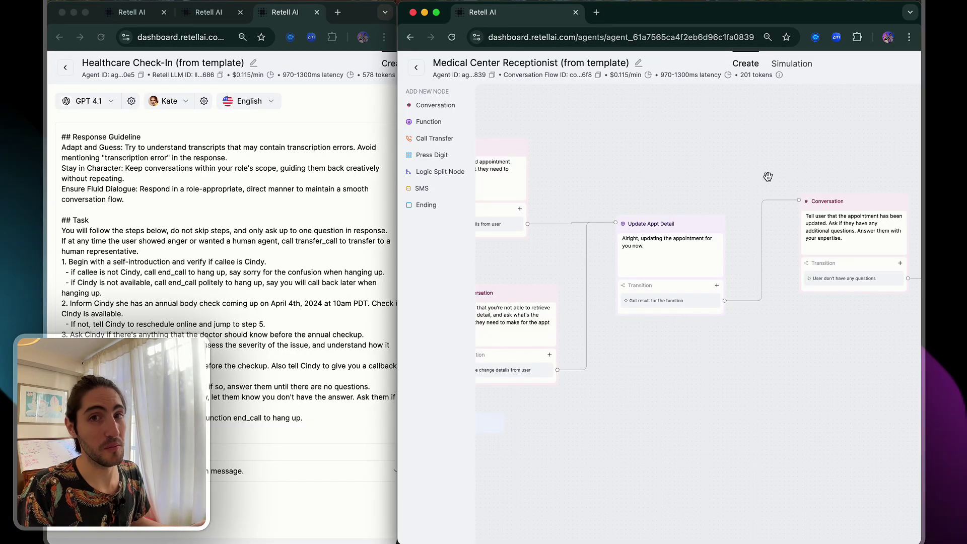
scroll(768, 177, down, 5)
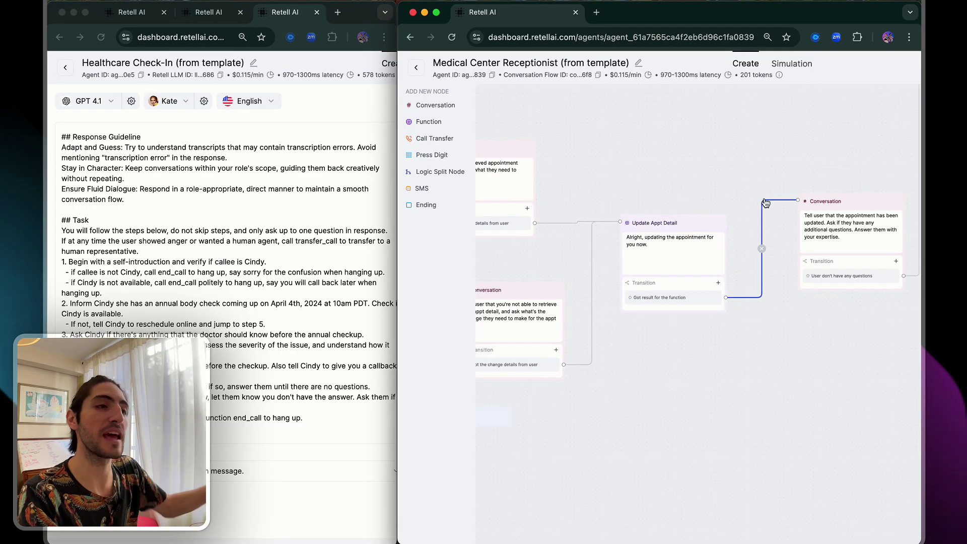
scroll(732, 198, down, 3)
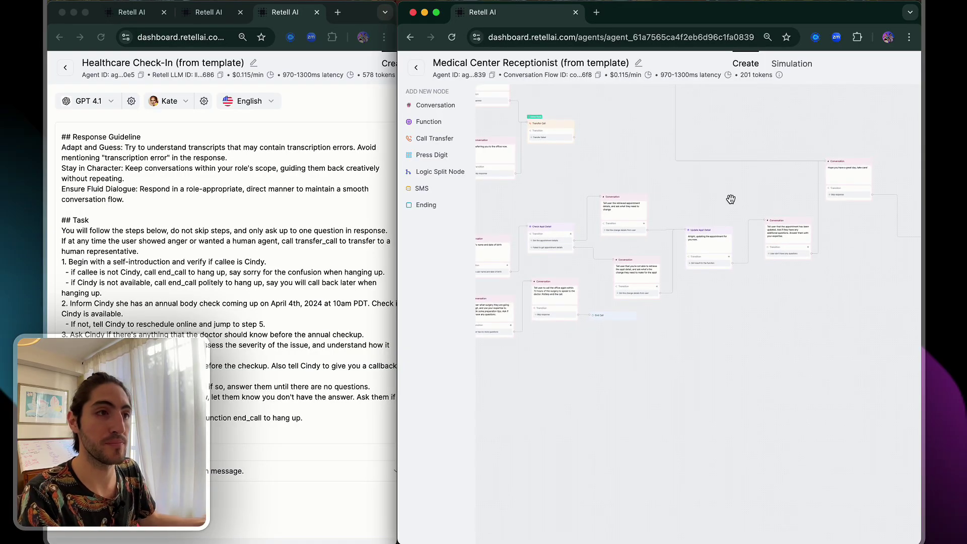
scroll(822, 232, down, 4)
drag(824, 237, 756, 309)
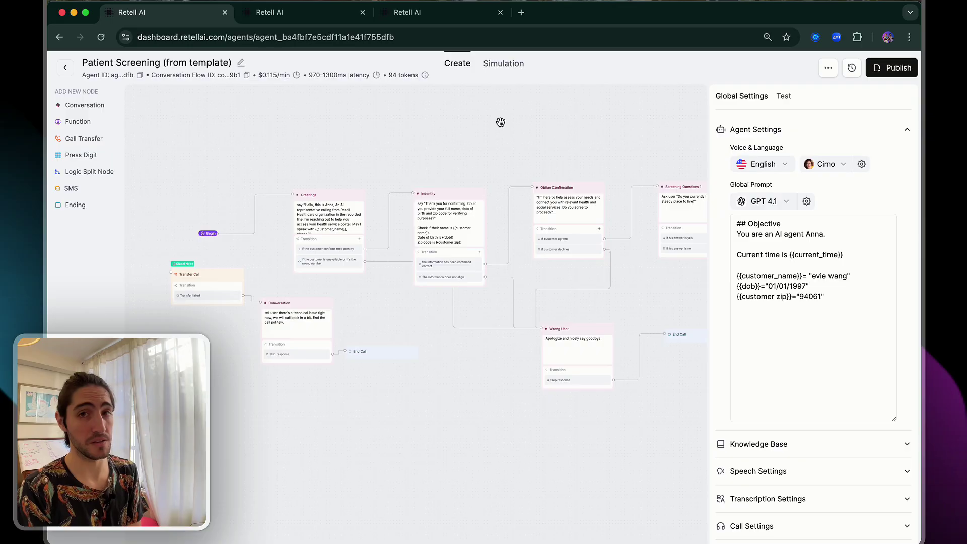
scroll(222, 196, up, 5)
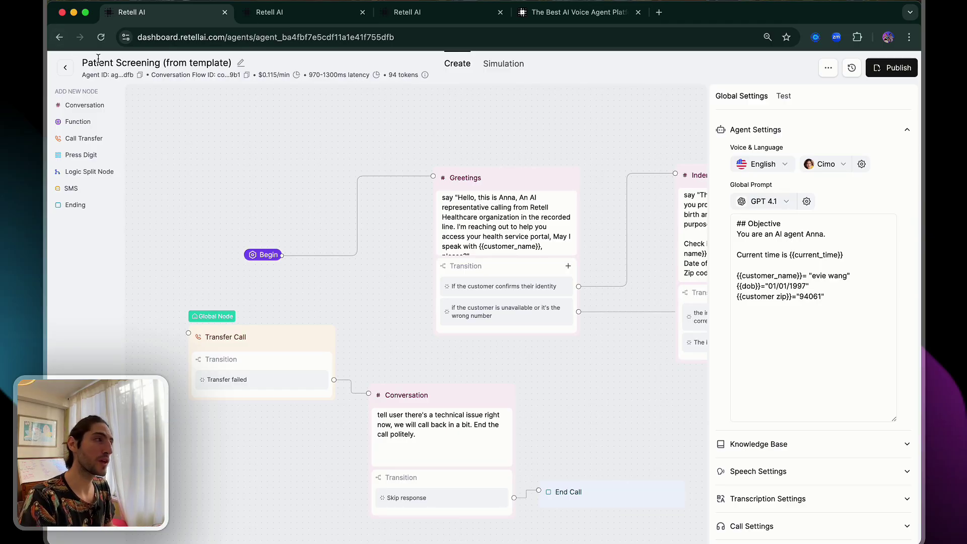
drag(82, 63, 159, 62)
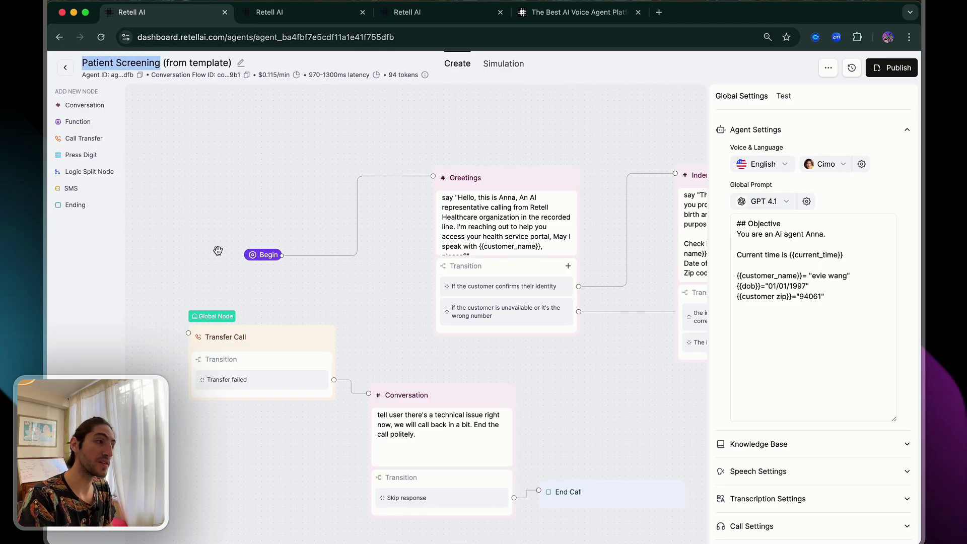
drag(458, 197, 544, 254)
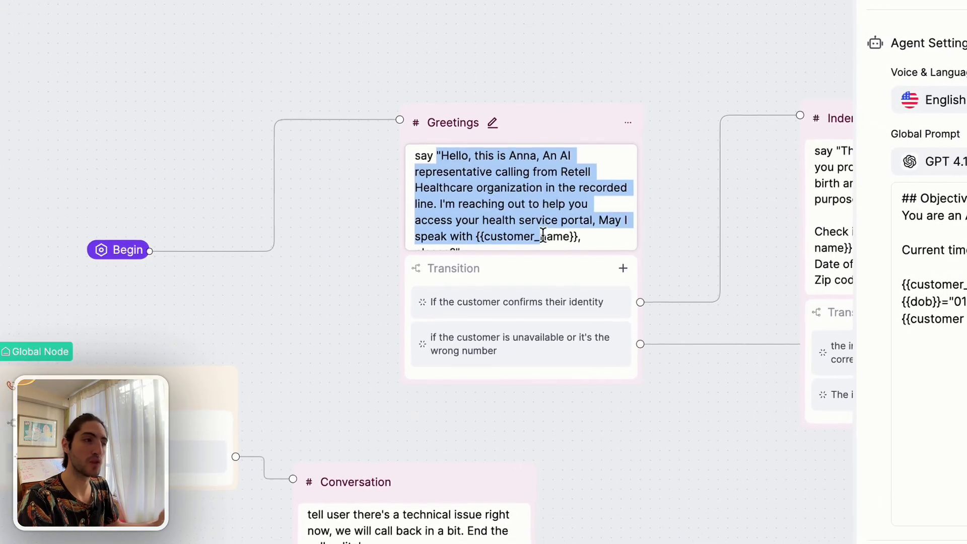
click(534, 267)
click(594, 46)
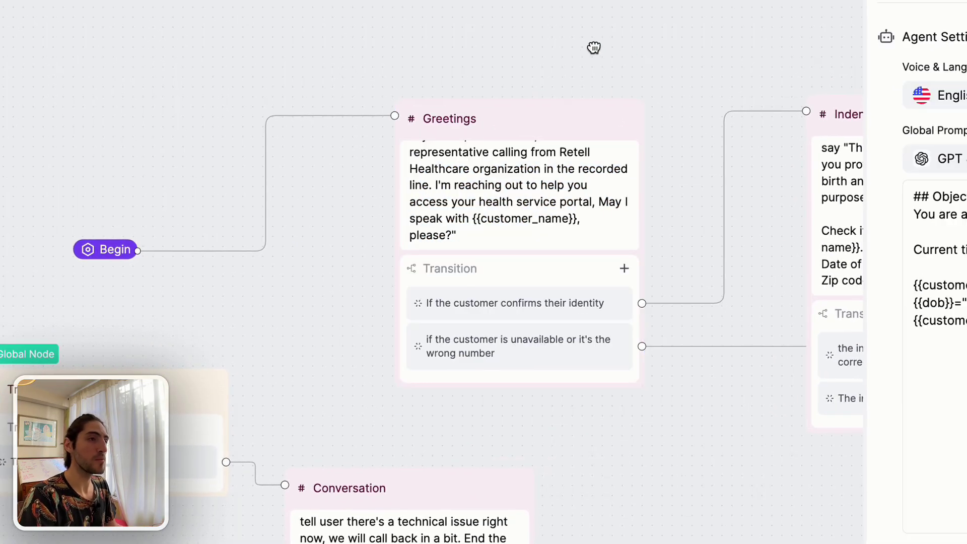
drag(594, 45, 297, 32)
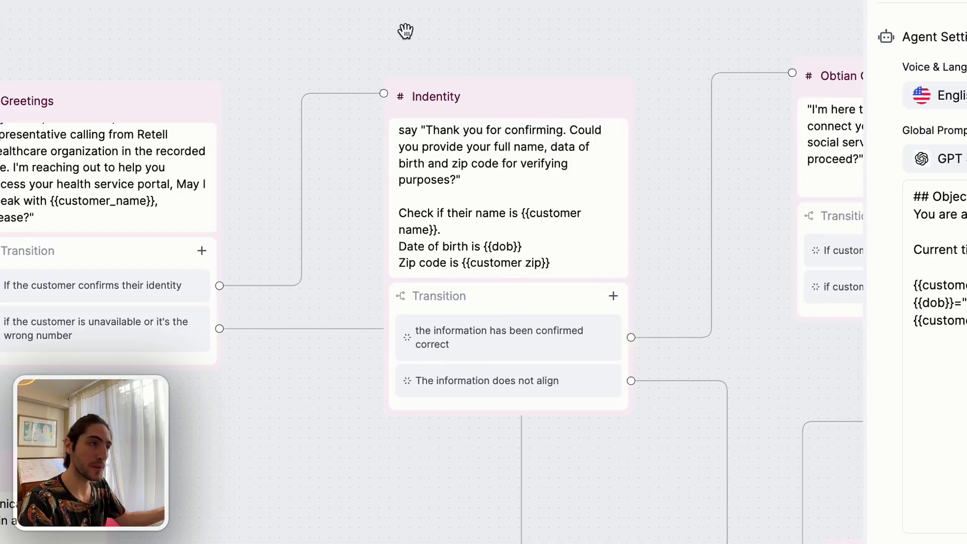
drag(406, 30, 195, 18)
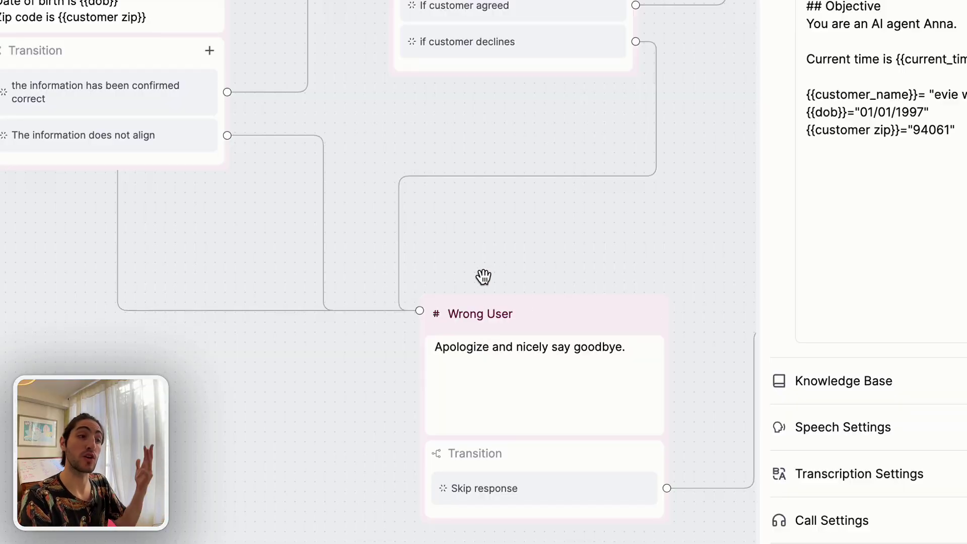
click(456, 347)
drag(456, 347, 586, 347)
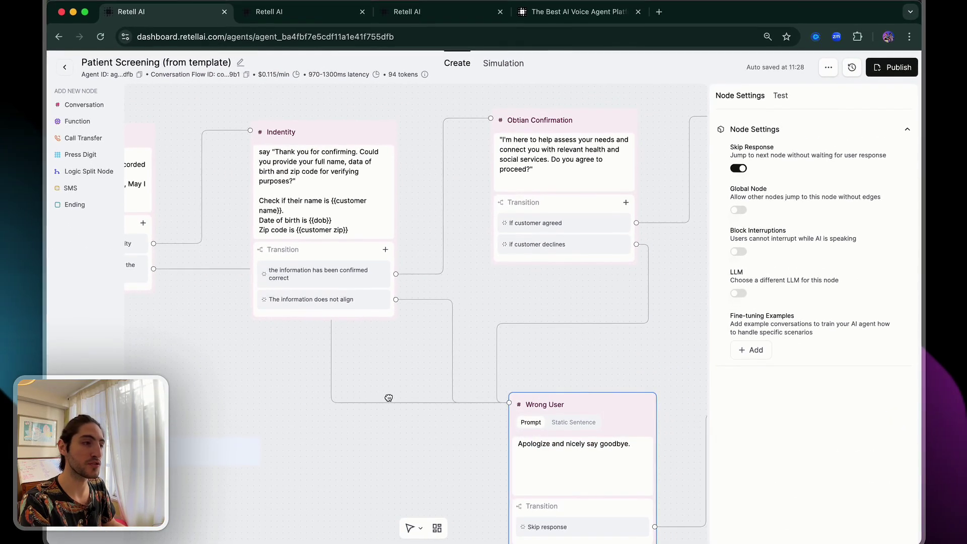
click(453, 401)
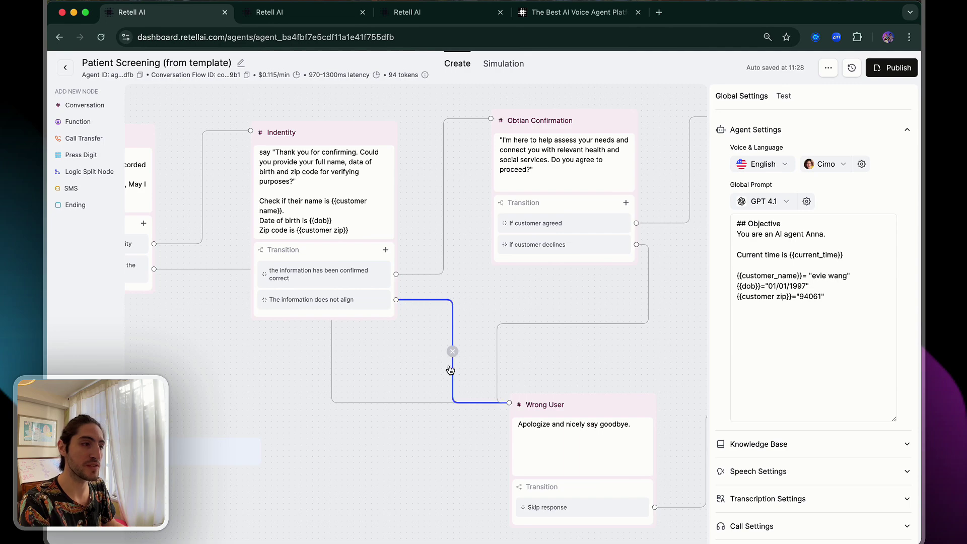
click(529, 387)
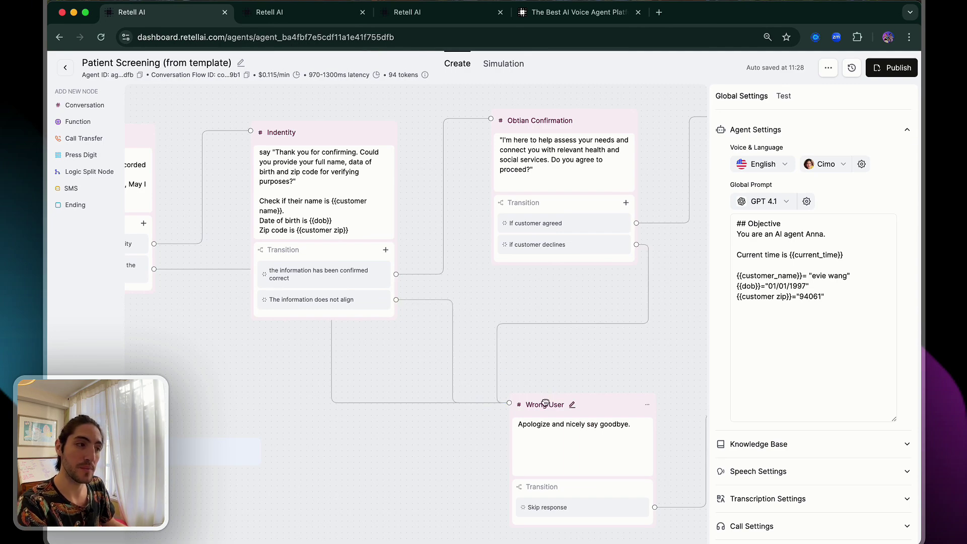
scroll(554, 393, left, 1)
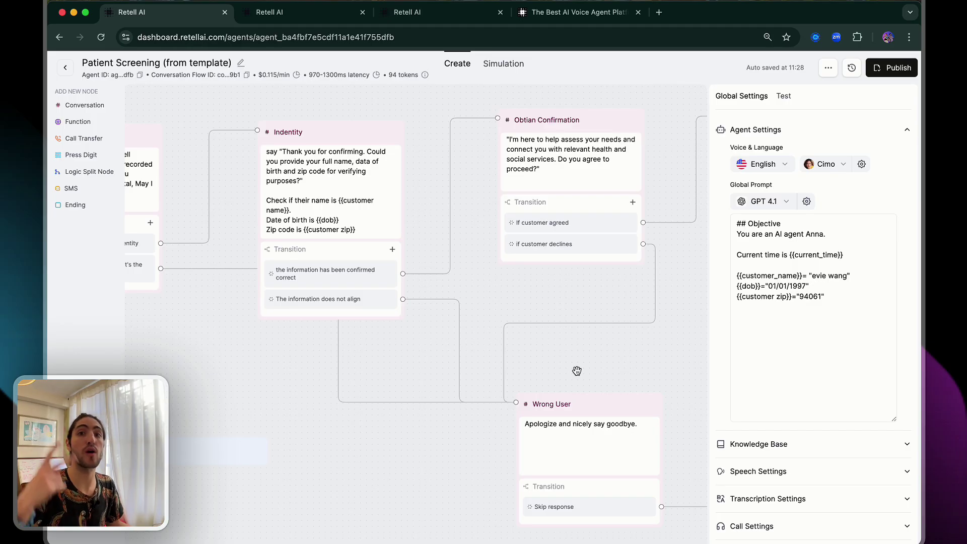
scroll(576, 371, down, 5)
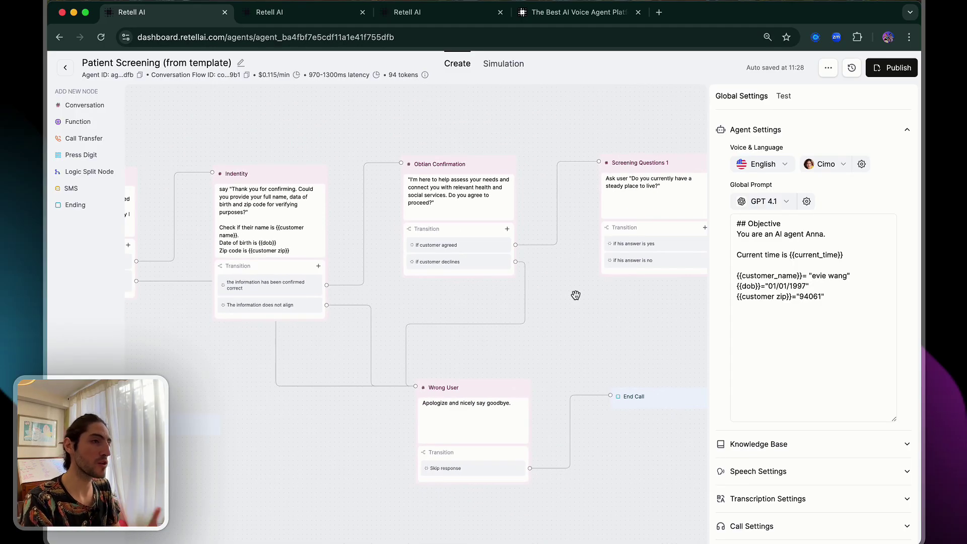
- Pan across Screening Questions 2 and 3 to the Closing and Ending The Call nodes
scroll(569, 296, down, 5)
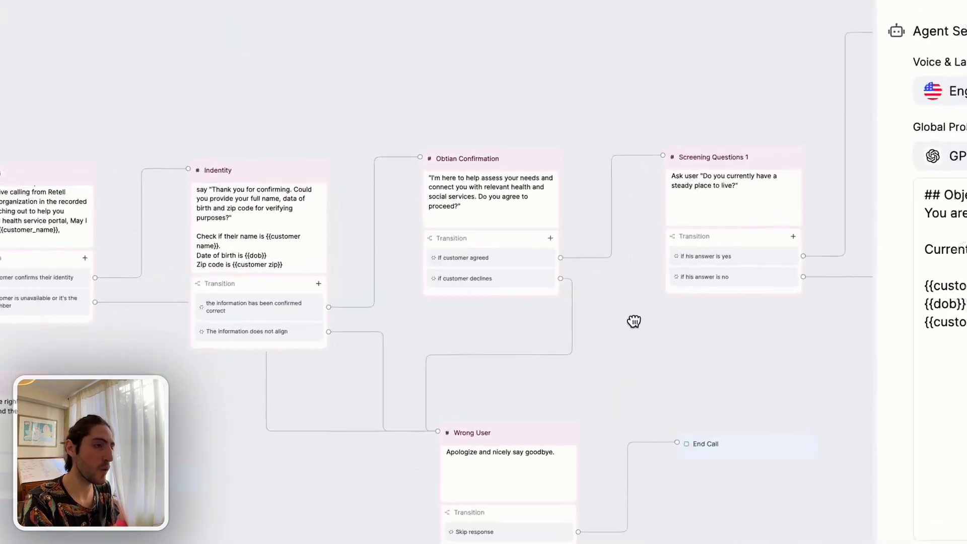
drag(562, 300, 494, 298)
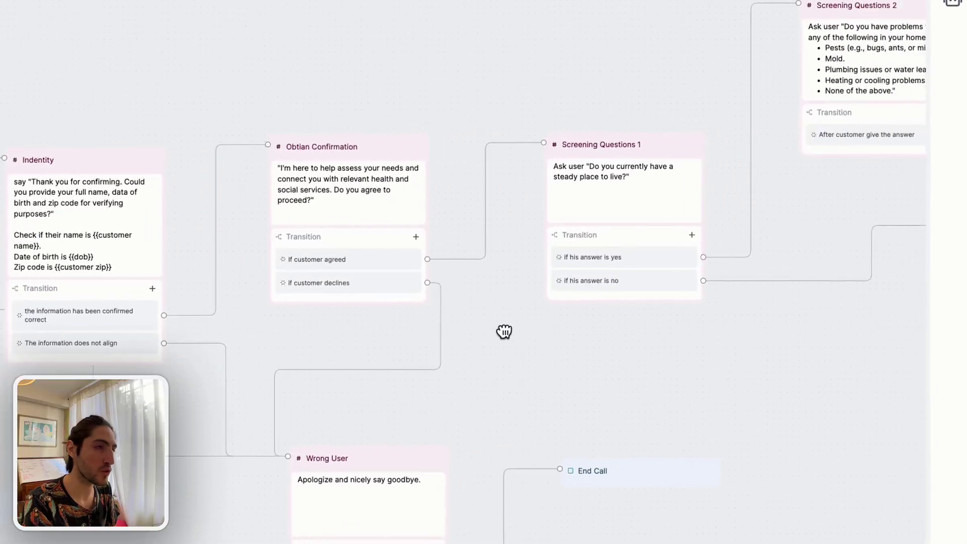
drag(553, 306, 479, 315)
scroll(473, 368, right, 10)
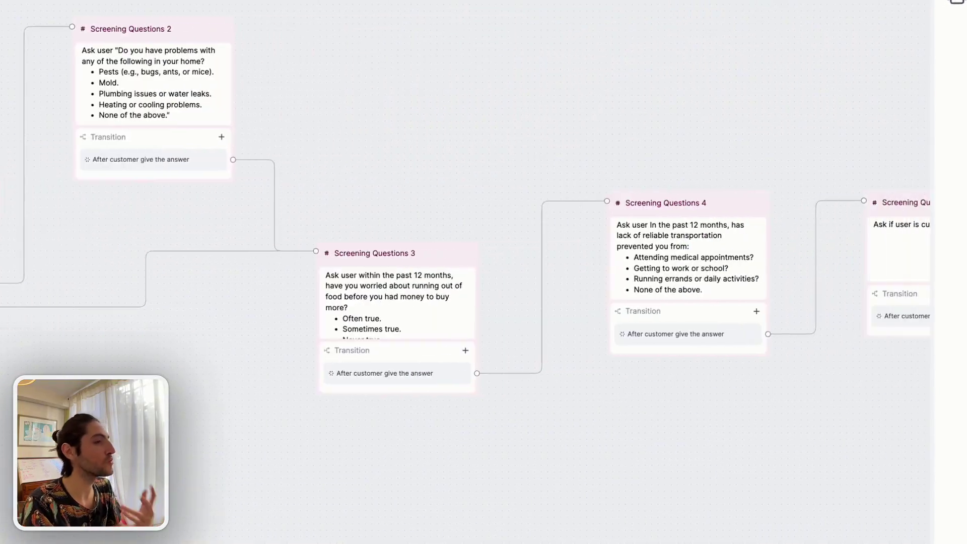
drag(599, 419, 101, 397)
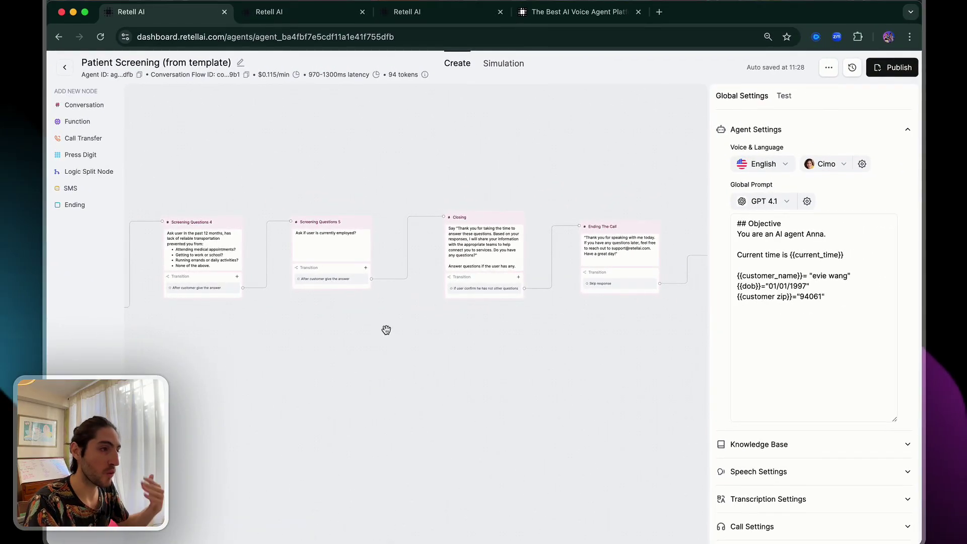
scroll(388, 337, down, 5)
drag(389, 338, 523, 335)
- Return to Screening Questions 2 and 3, then switch to the next agent's prompt tab
scroll(395, 306, up, 5)
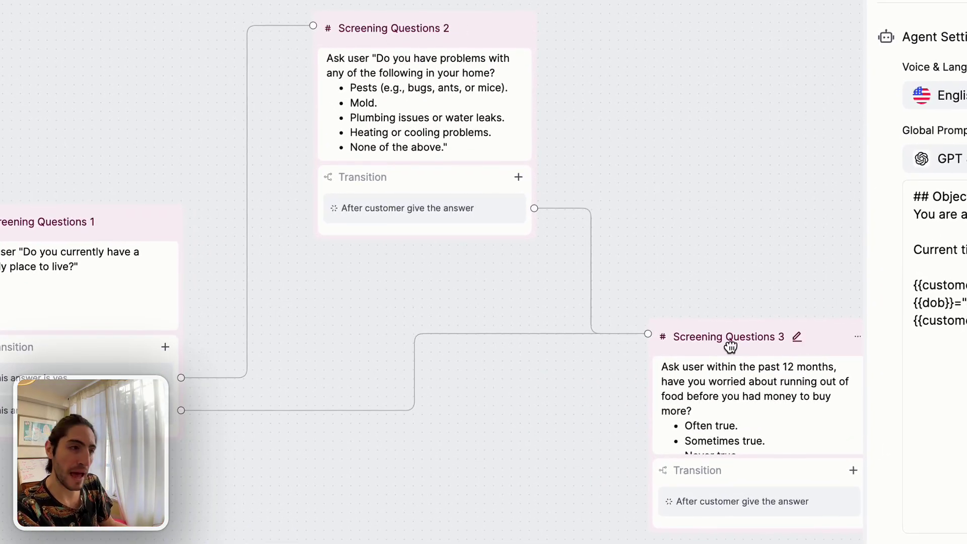
scroll(580, 201, right, 8)
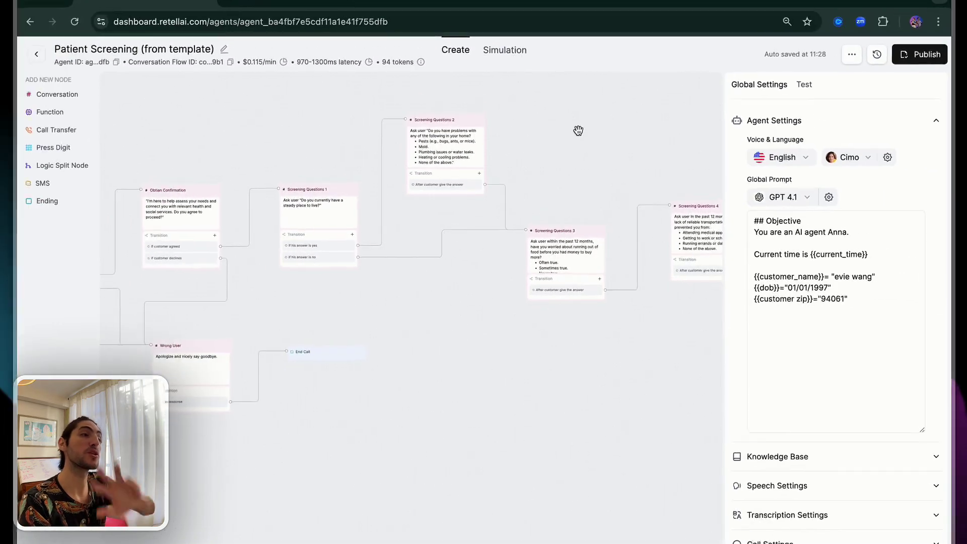
scroll(589, 91, down, 5)
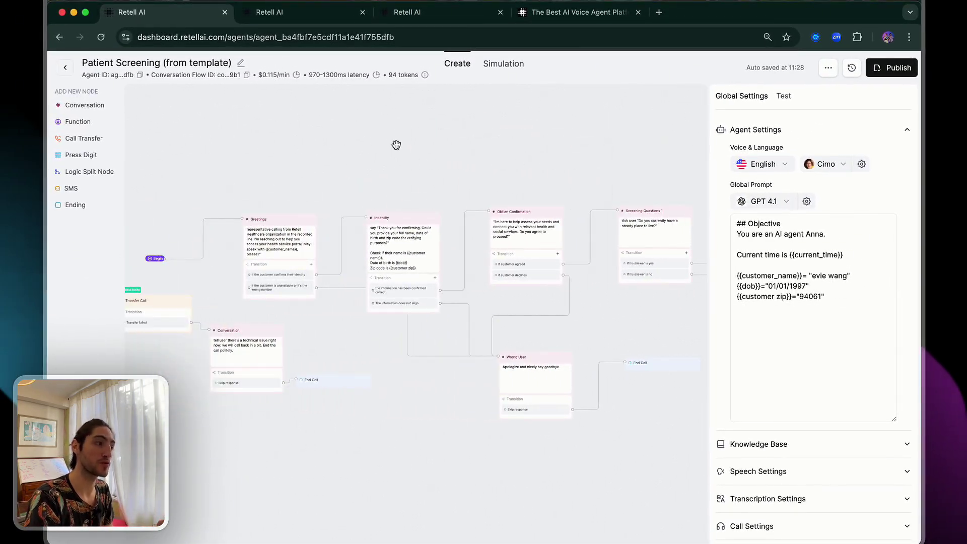
scroll(519, 143, up, 5)
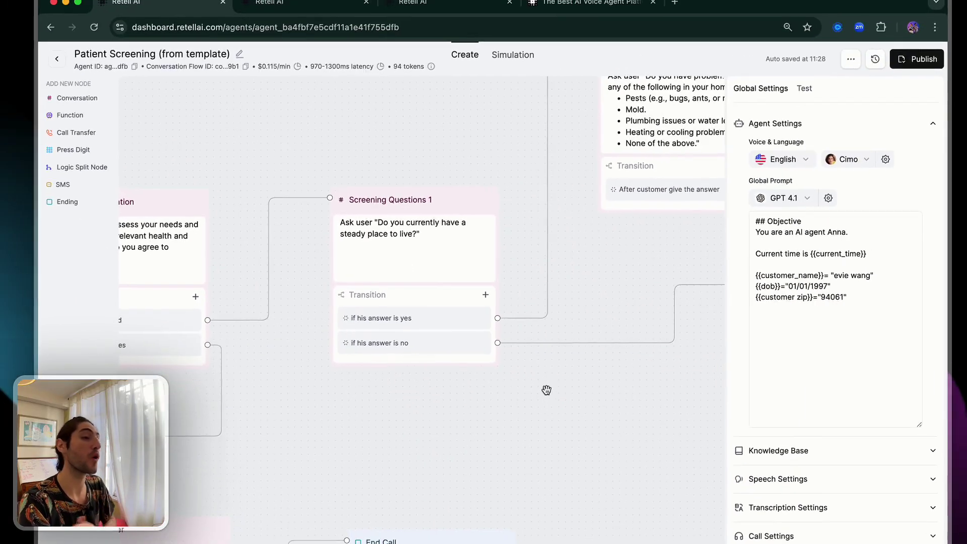
drag(717, 519, 443, 527)
scroll(443, 527, down, 3)
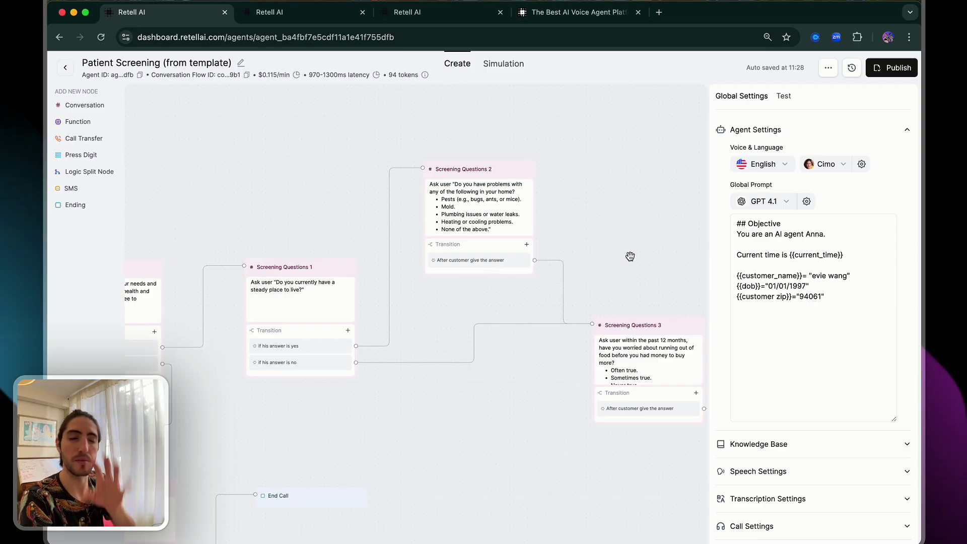
key(ctrl+Tab)
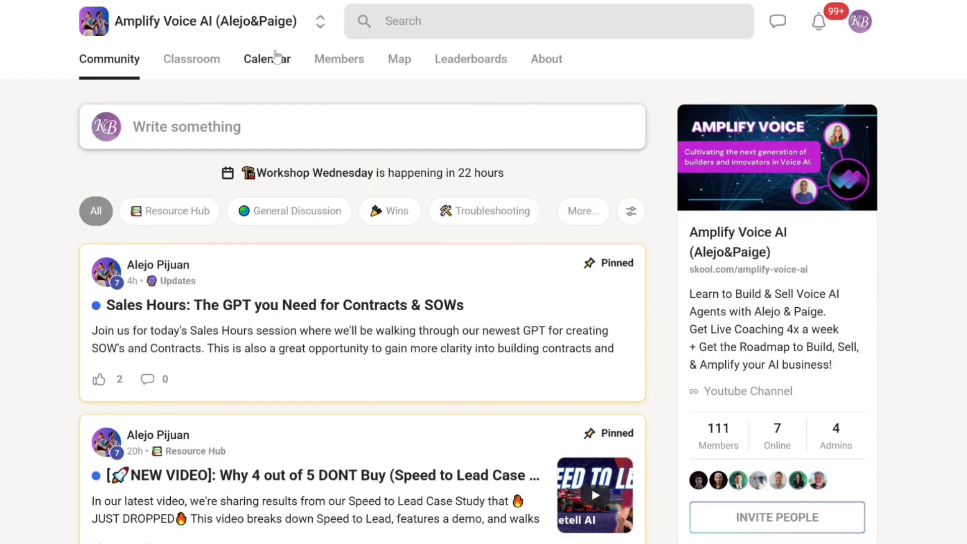
click(272, 57)
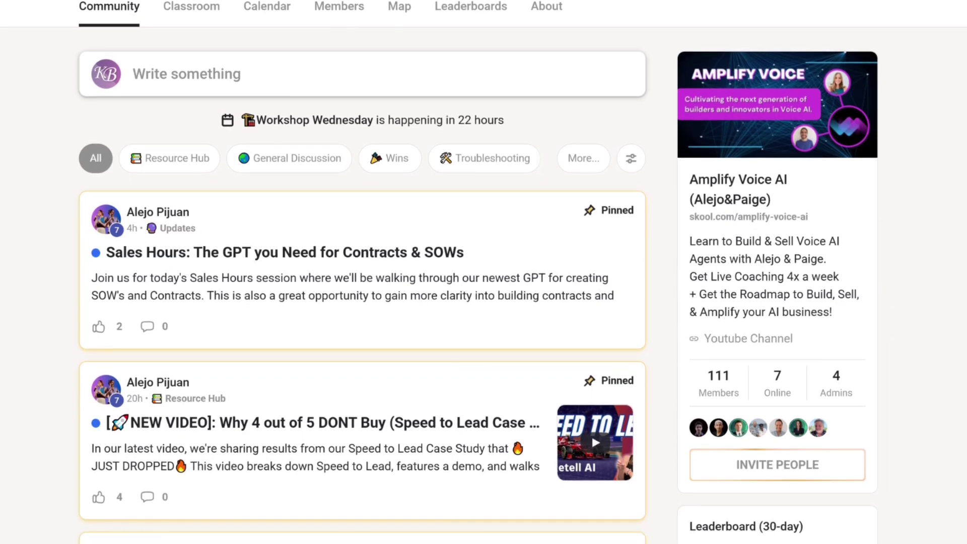
scroll(483, 272, down, 5)
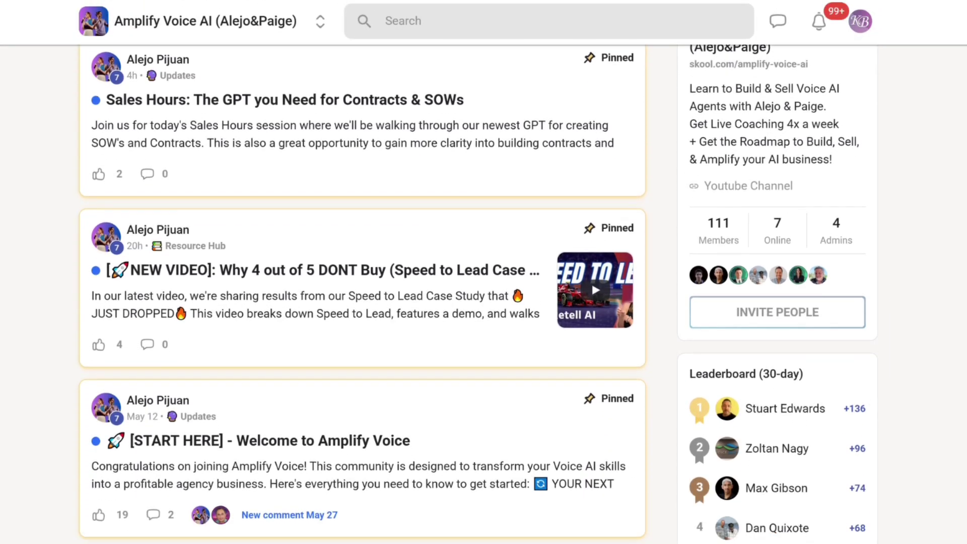
scroll(362, 272, down, 5)
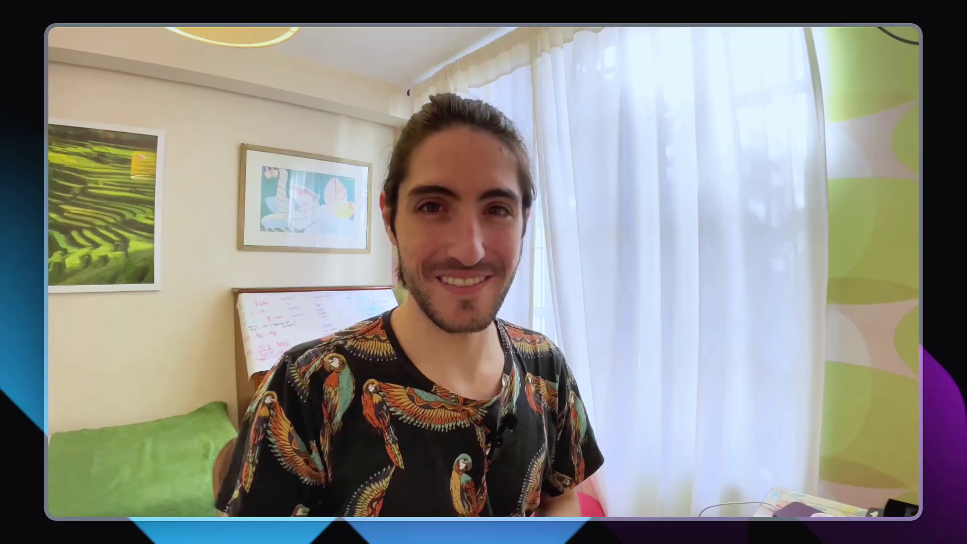